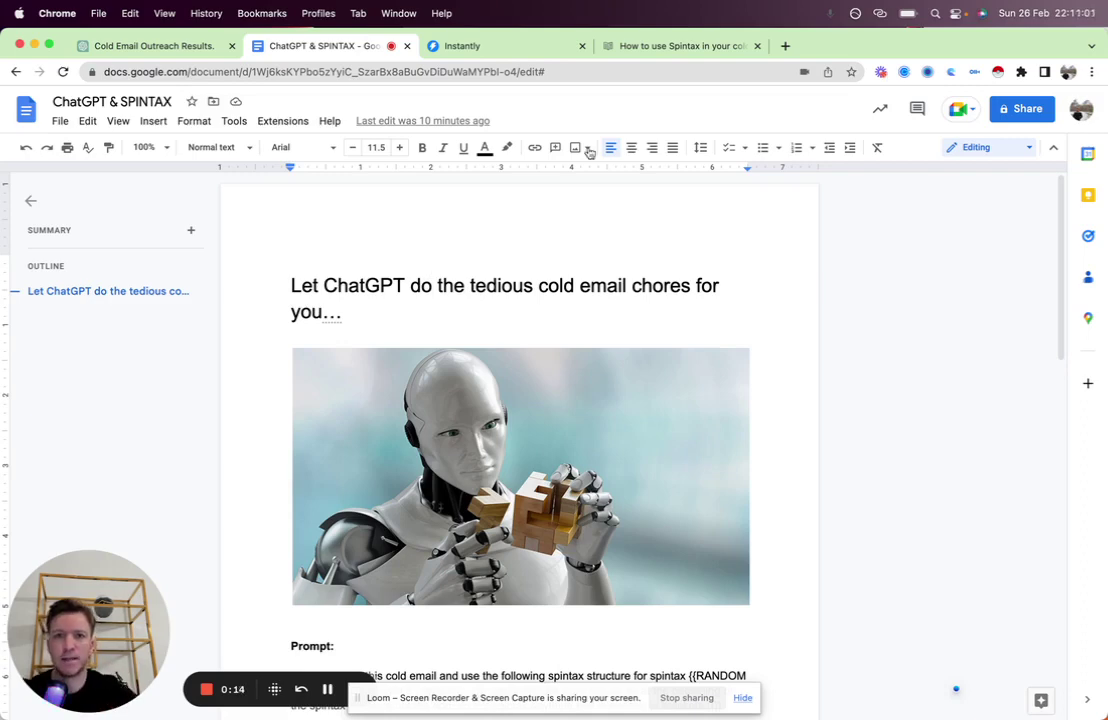
Read the Instantly help article on Spintax, examining the {{RANDOM | ...}} syntax in the cold email example.
{"action": "left_click", "coordinate": [685, 45]}
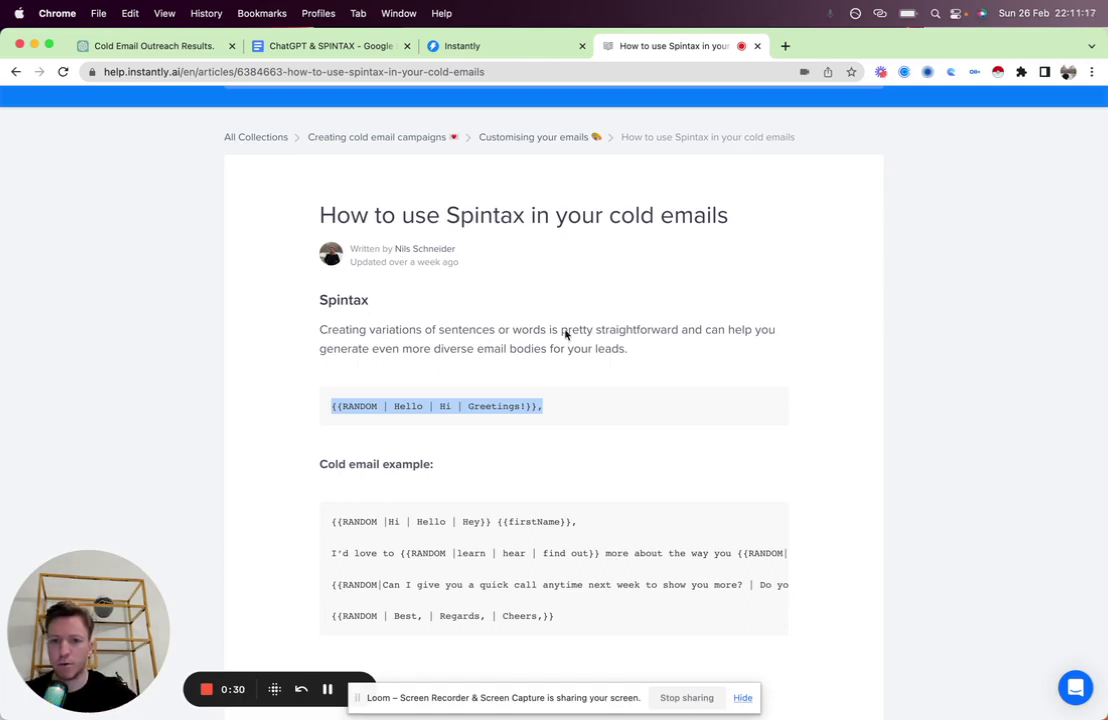
{"action": "left_click", "coordinate": [464, 563]}
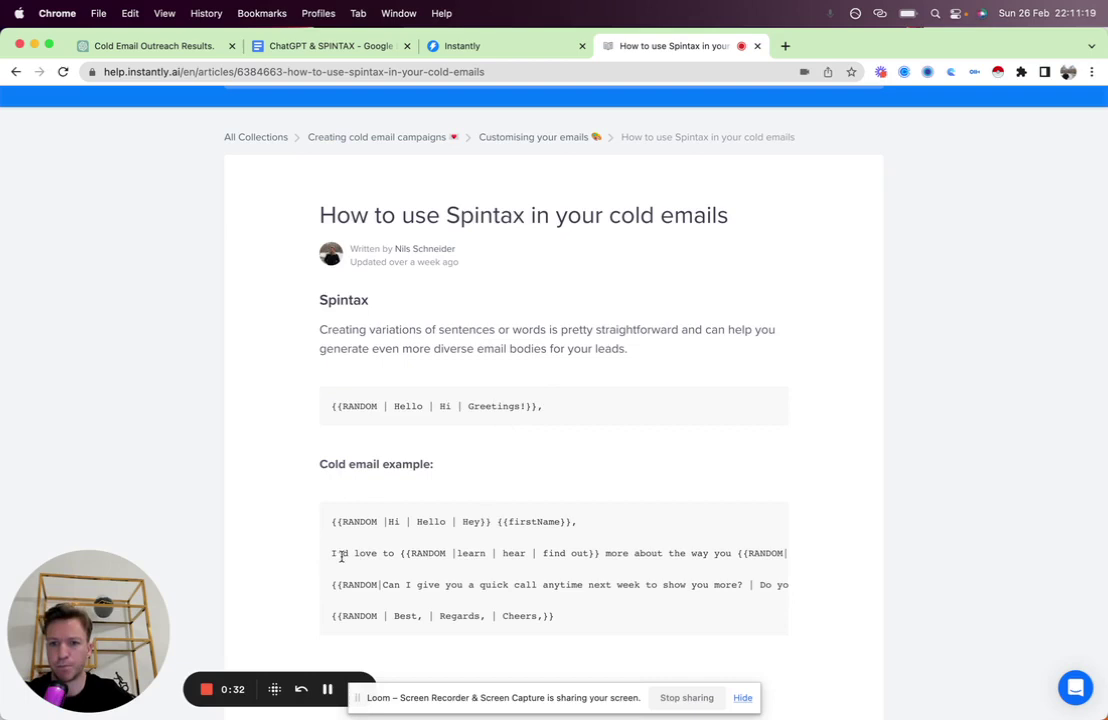
{"action": "left_click_drag", "start_coordinate": [331, 554], "coordinate": [598, 554]}
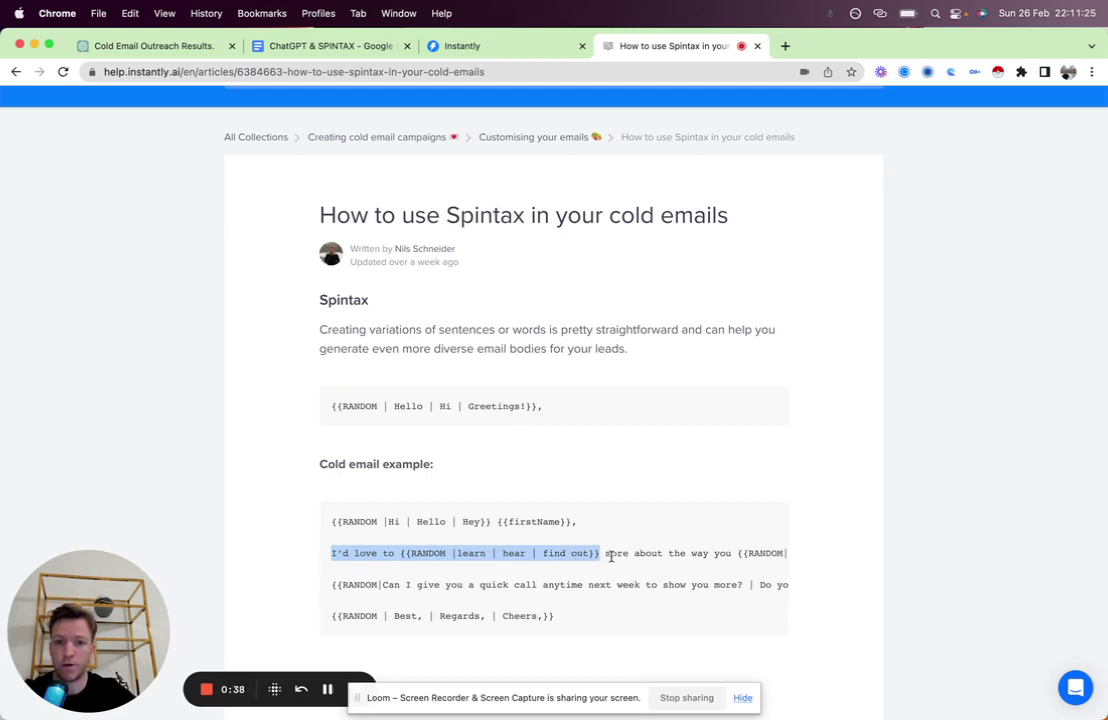
{"action": "left_click", "coordinate": [513, 553]}
{"action": "left_click_drag", "start_coordinate": [513, 553], "coordinate": [527, 553]}
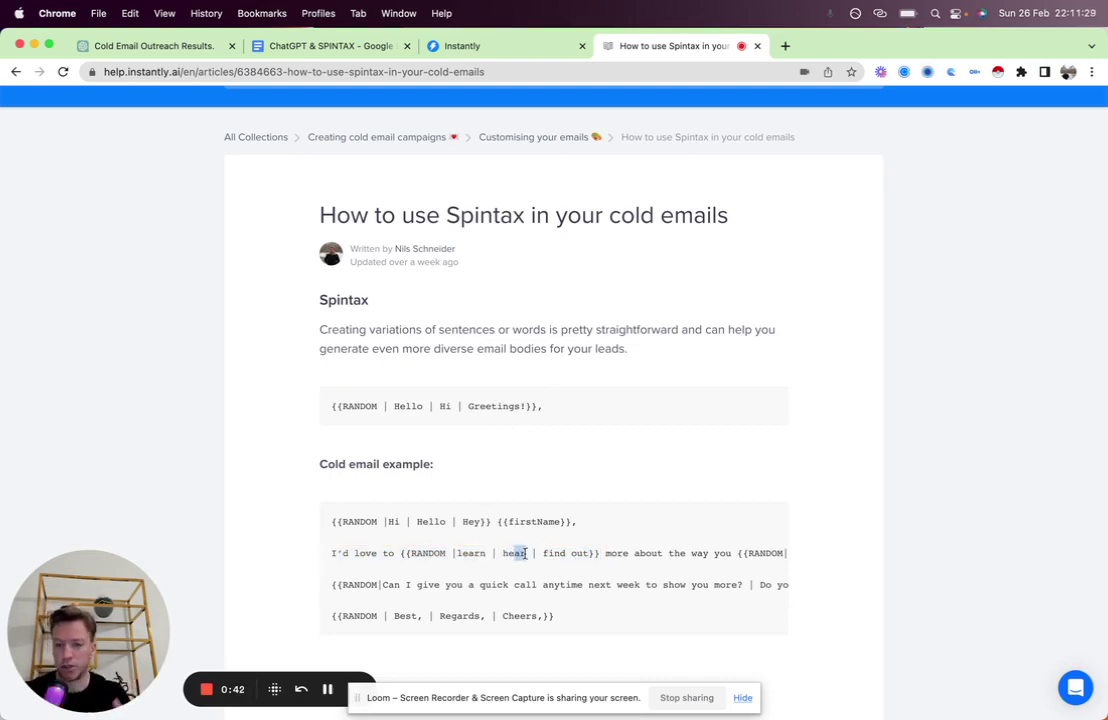
{"action": "left_click_drag", "start_coordinate": [456, 553], "coordinate": [572, 553]}
{"action": "scroll", "coordinate": [573, 553], "scroll_direction": "right", "scroll_amount": 10}
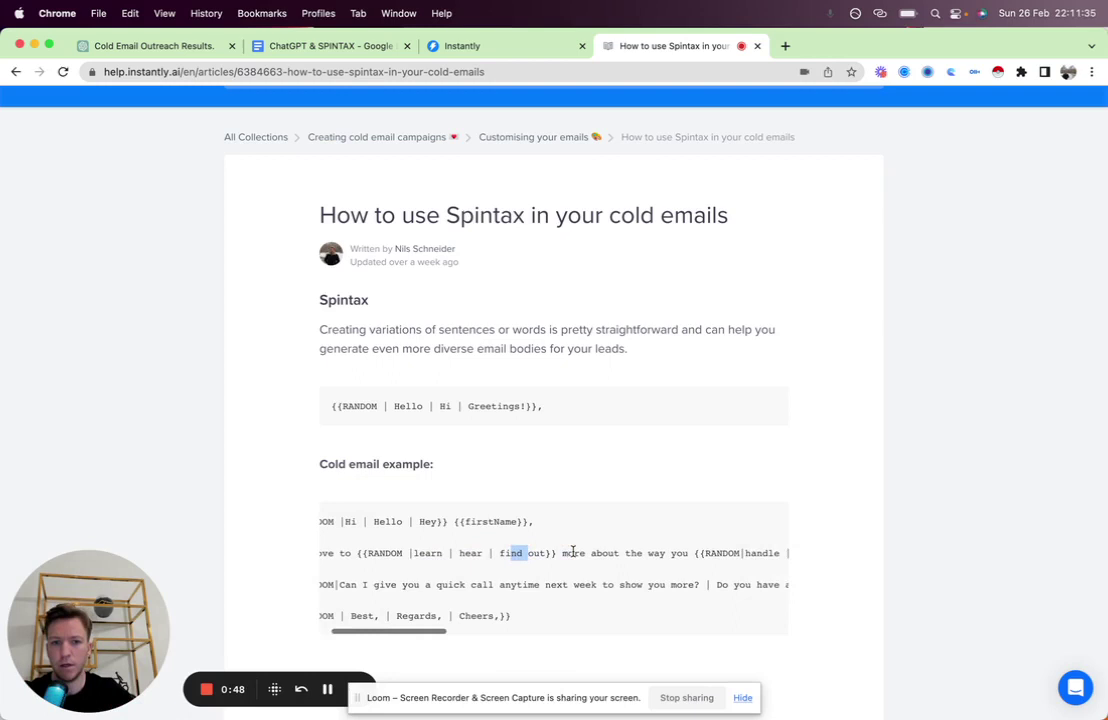
{"action": "scroll", "coordinate": [573, 553], "scroll_direction": "right", "scroll_amount": 3}
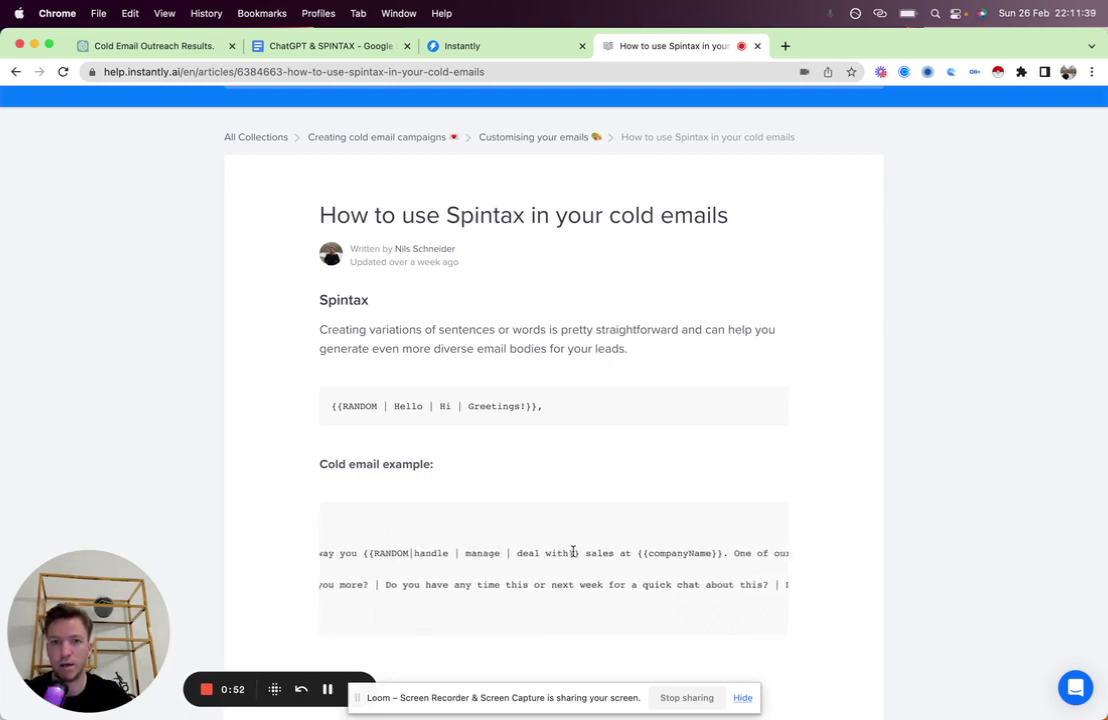
{"action": "scroll", "coordinate": [573, 553], "scroll_direction": "left", "scroll_amount": 13}
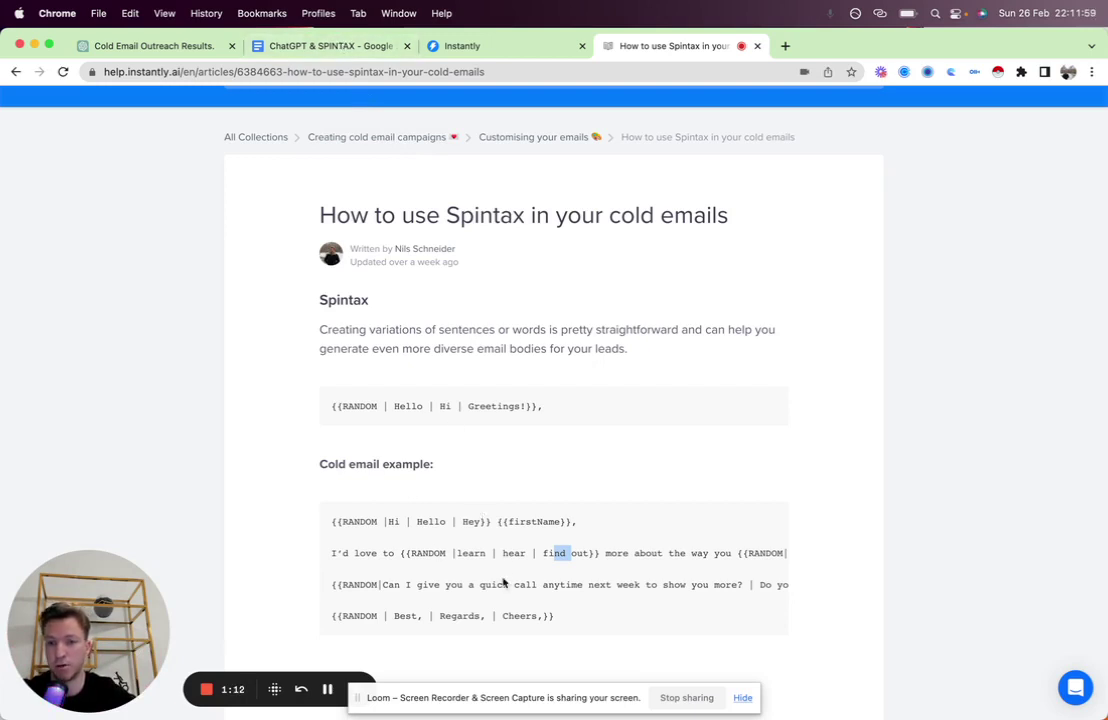
{"action": "left_click", "coordinate": [340, 521]}
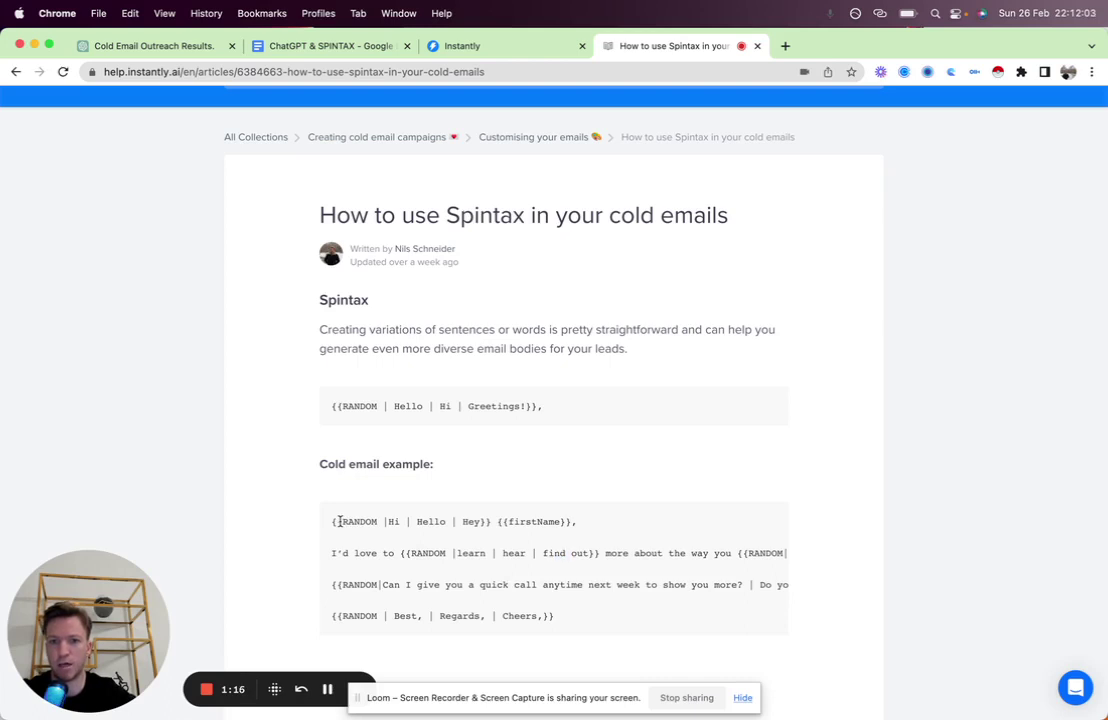
{"action": "left_click_drag", "start_coordinate": [340, 521], "coordinate": [331, 521]}
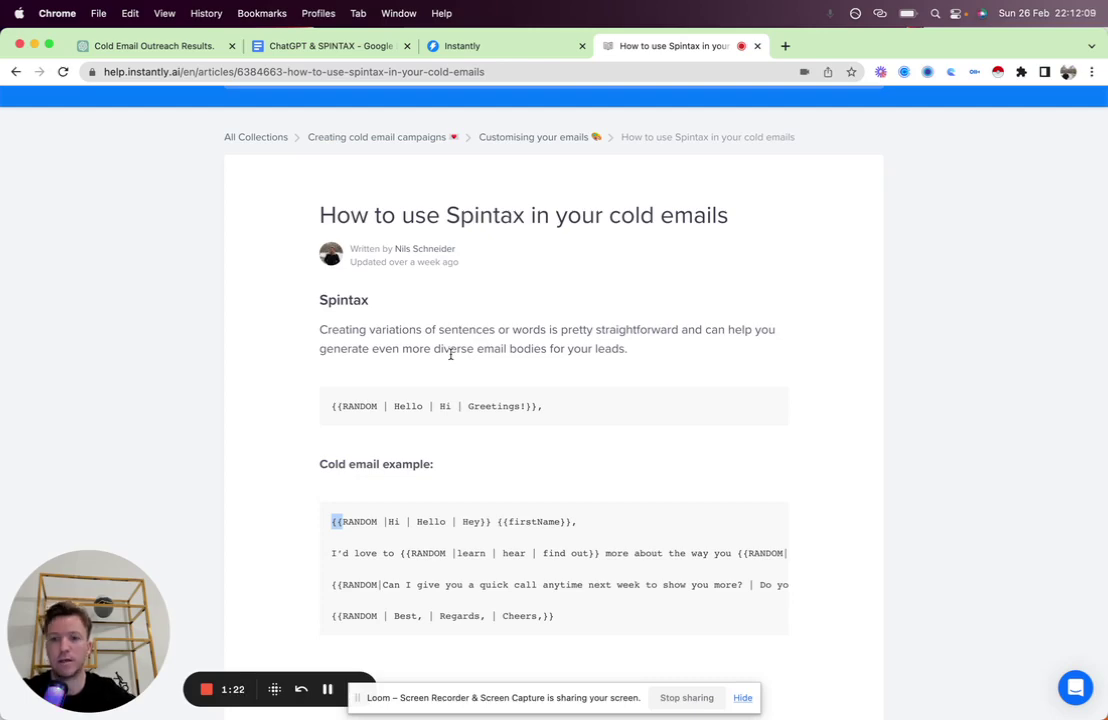
Switch to the ChatGPT & SPINTAX document and review the prompt and the cold email's {{firstName}} and {{companyName}} variables.
{"action": "left_click", "coordinate": [340, 46]}
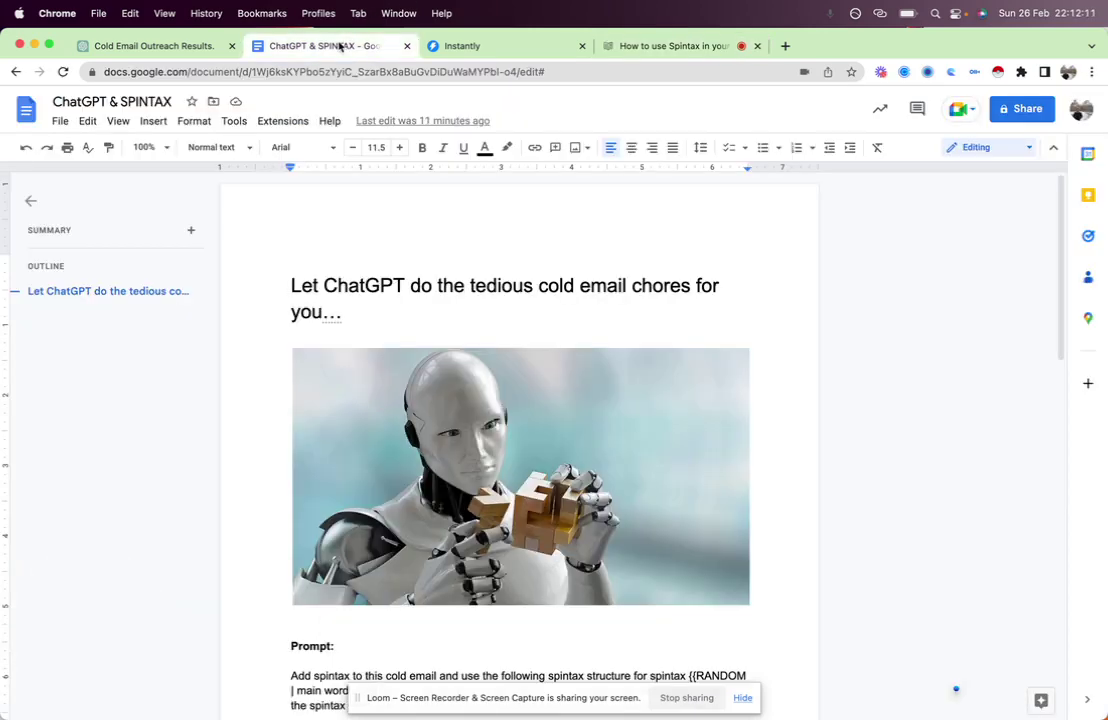
{"action": "scroll", "coordinate": [650, 314], "scroll_direction": "down", "scroll_amount": 8}
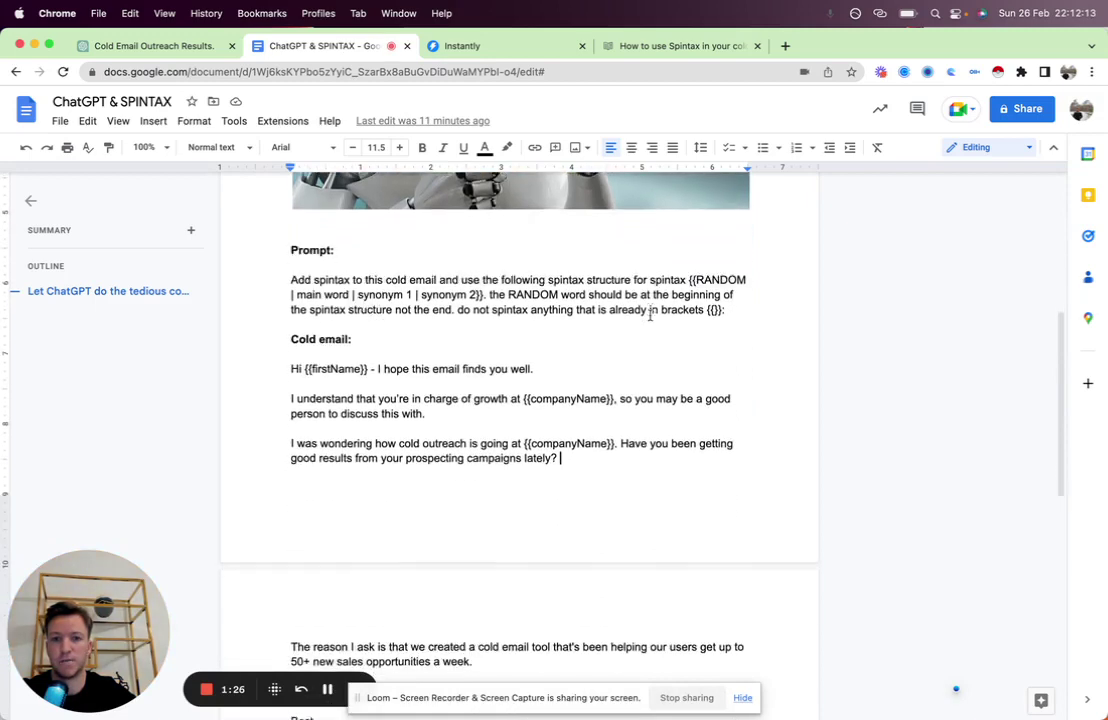
{"action": "scroll", "coordinate": [650, 314], "scroll_direction": "up", "scroll_amount": 1}
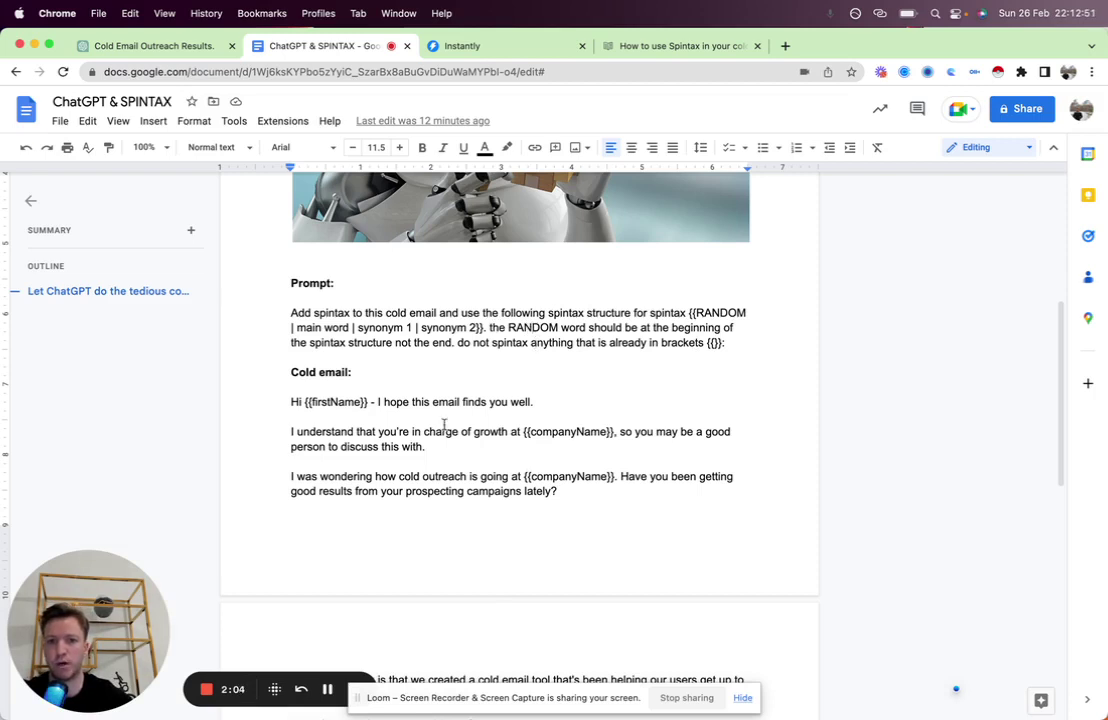
{"action": "left_click_drag", "start_coordinate": [304, 401], "coordinate": [368, 401]}
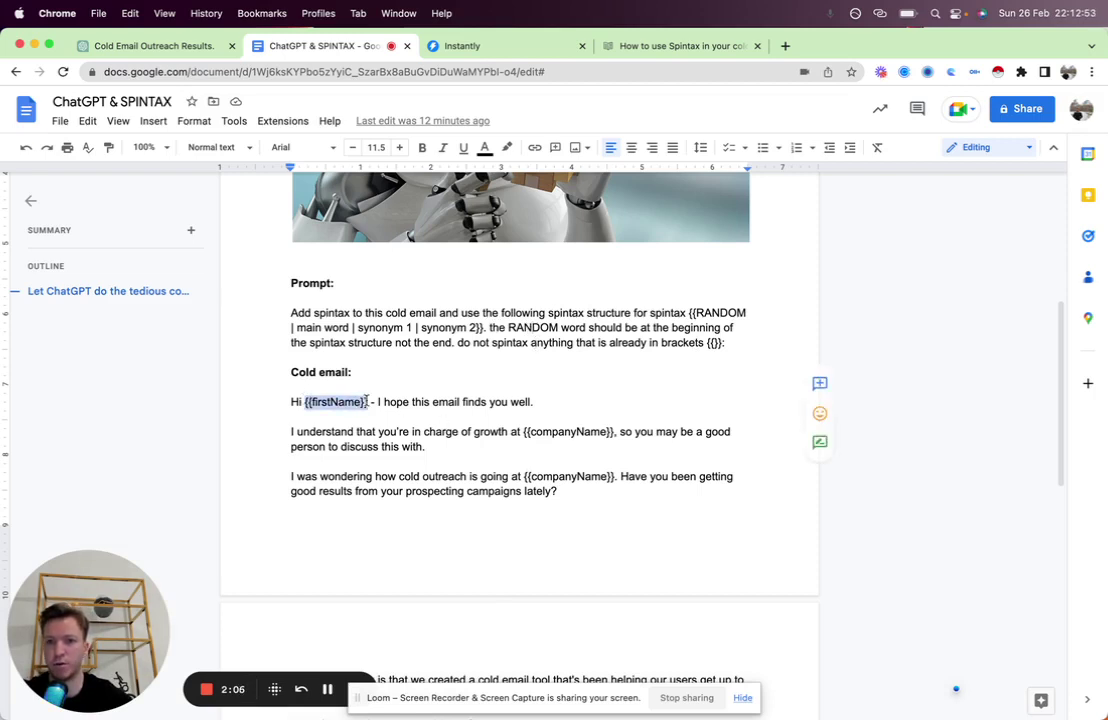
{"action": "left_click_drag", "start_coordinate": [524, 431], "coordinate": [609, 431]}
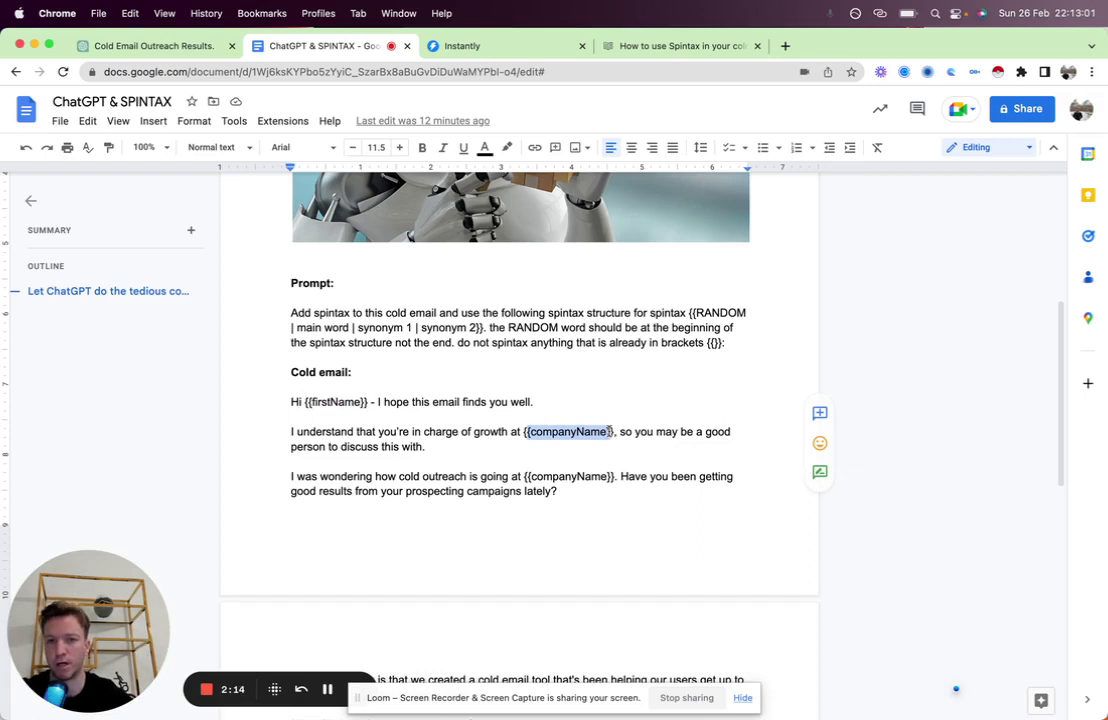
{"action": "scroll", "coordinate": [608, 430], "scroll_direction": "down", "scroll_amount": 2}
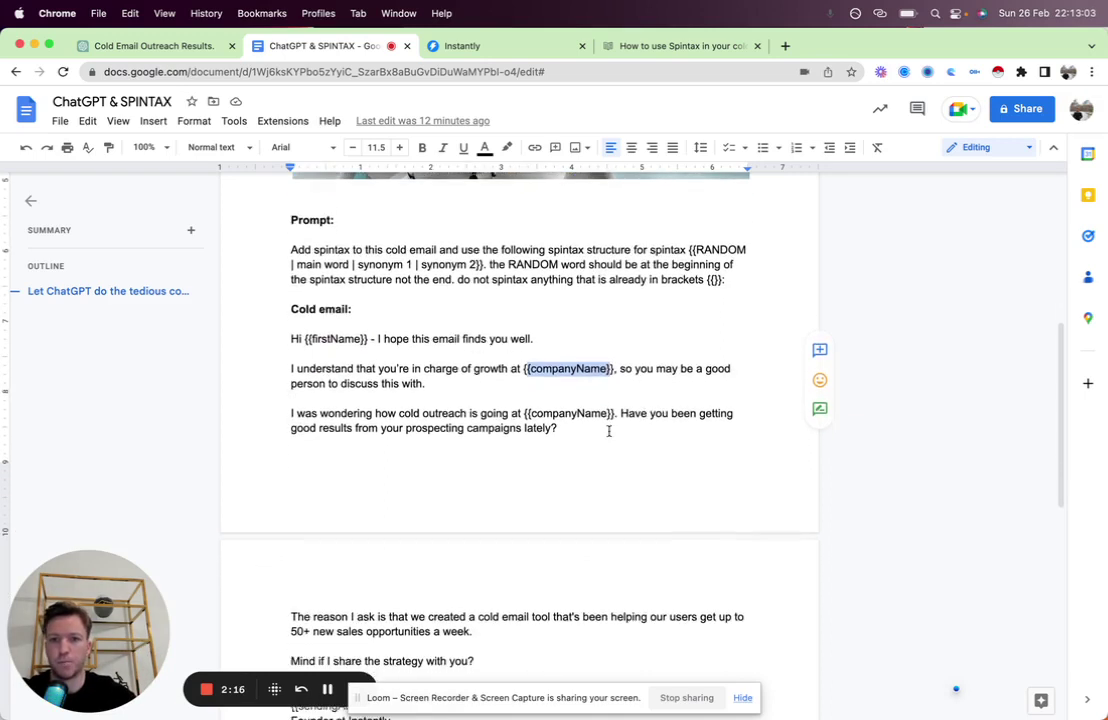
Copy the spintax prompt paragraph from the document and paste it into the message box of the open ChatGPT conversation.
{"action": "left_click", "coordinate": [388, 294]}
{"action": "left_click_drag", "start_coordinate": [291, 250], "coordinate": [732, 281]}
{"action": "key", "text": "super+c"}
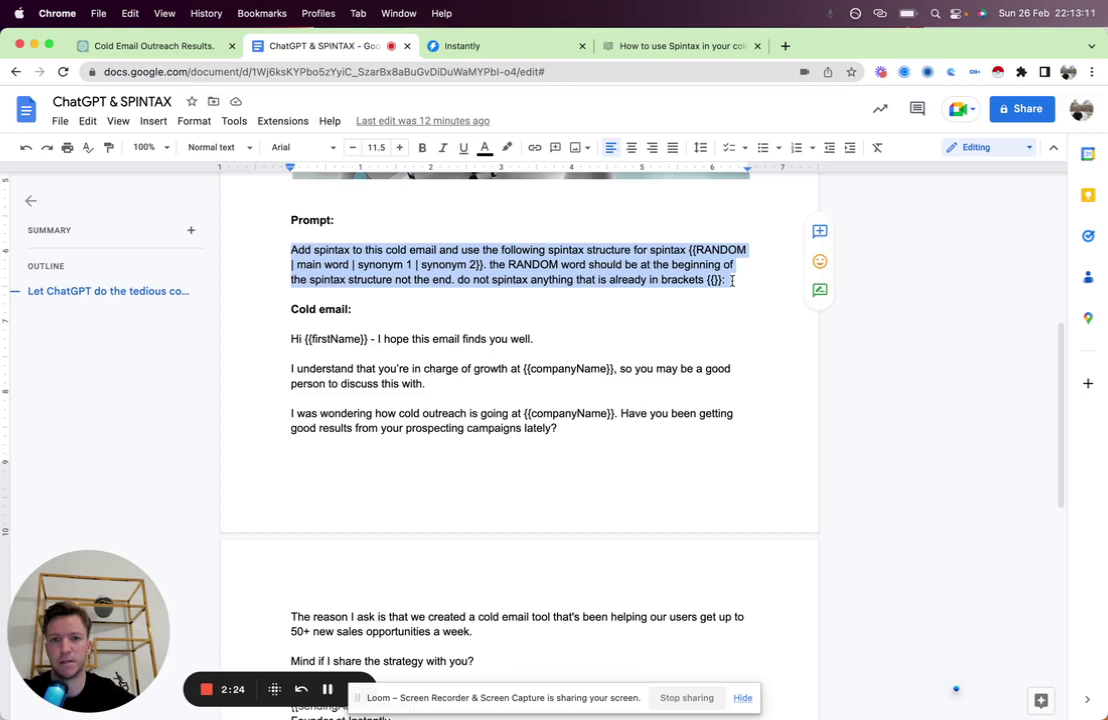
{"action": "left_click", "coordinate": [153, 46]}
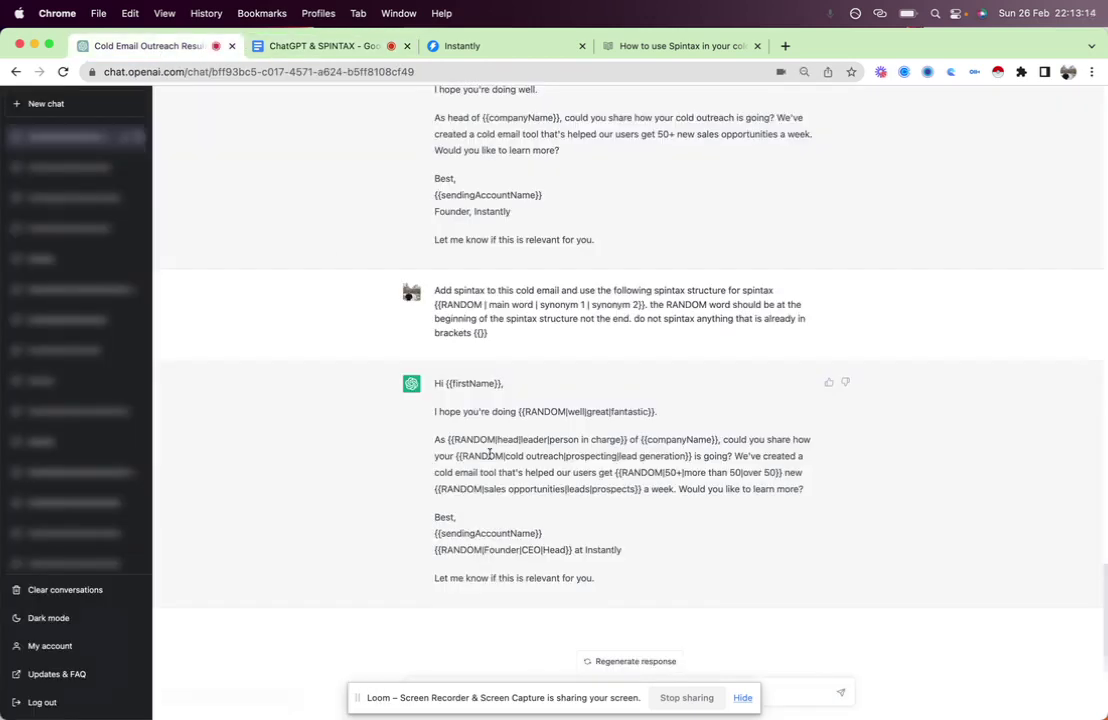
{"action": "left_click", "coordinate": [742, 697]}
{"action": "left_click", "coordinate": [465, 695]}
{"action": "key", "text": "super+v"}
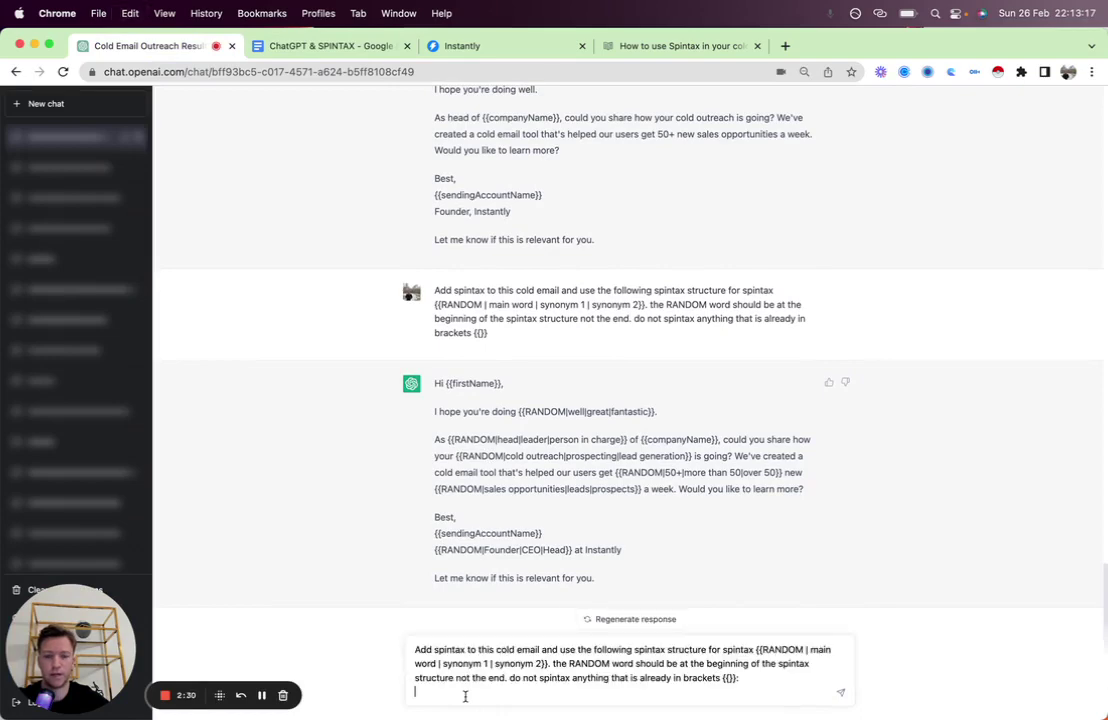
Copy the whole cold email from the Google Docs document, paste it below the prompt in ChatGPT, and send the message.
{"action": "left_click", "coordinate": [330, 46]}
{"action": "scroll", "coordinate": [437, 353], "scroll_direction": "down", "scroll_amount": 2}
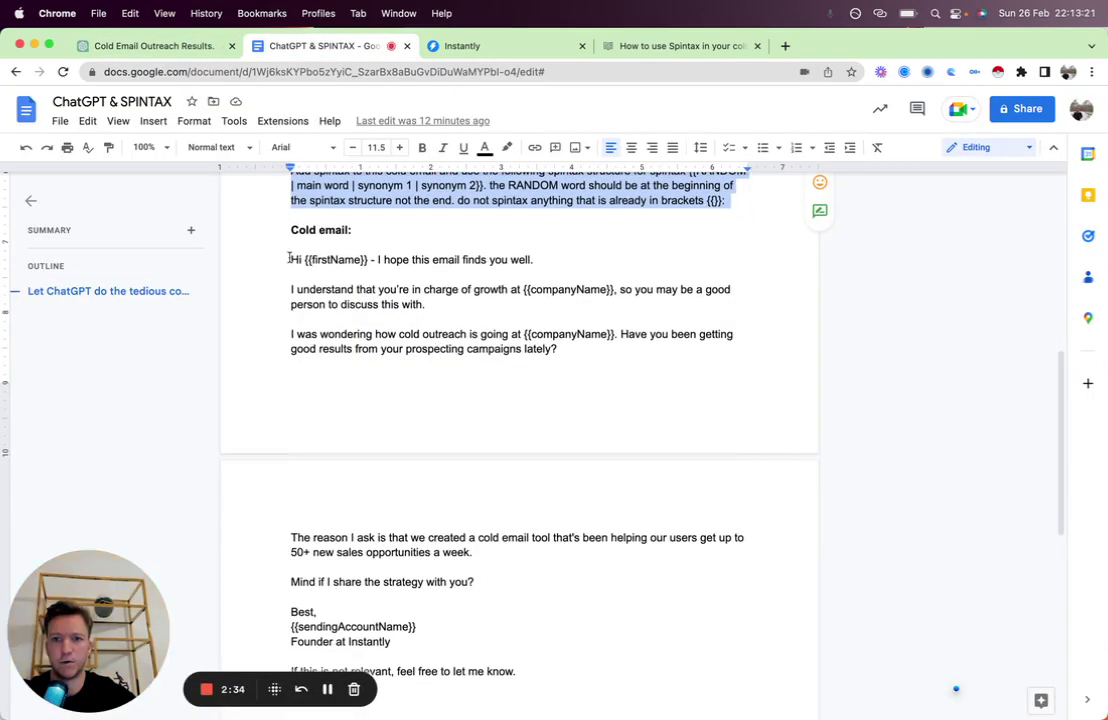
{"action": "left_click_drag", "start_coordinate": [291, 258], "coordinate": [535, 561]}
{"action": "scroll", "coordinate": [369, 370], "scroll_direction": "down", "scroll_amount": 2}
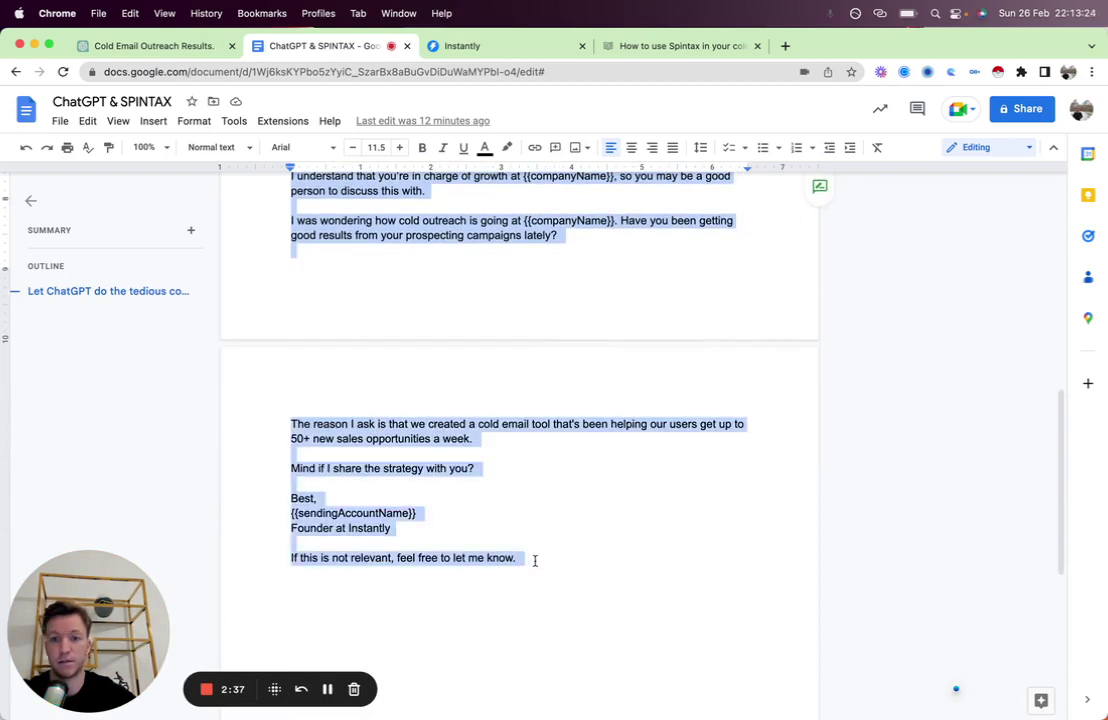
{"action": "left_click", "coordinate": [172, 46]}
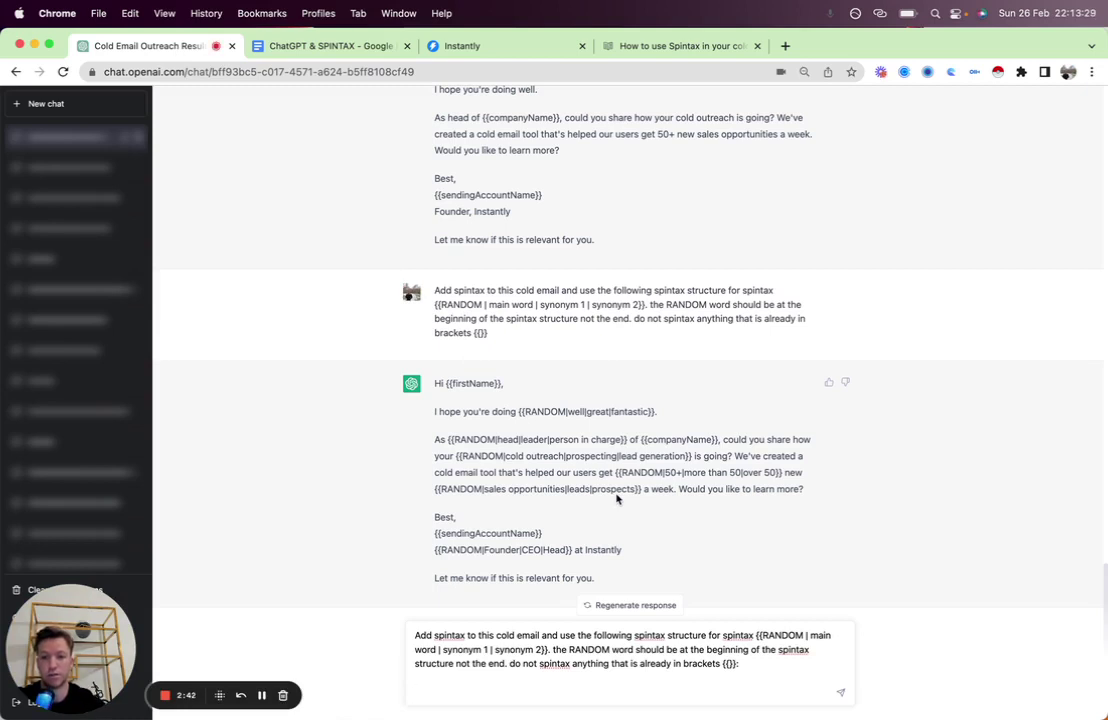
{"action": "key", "text": "super+v"}
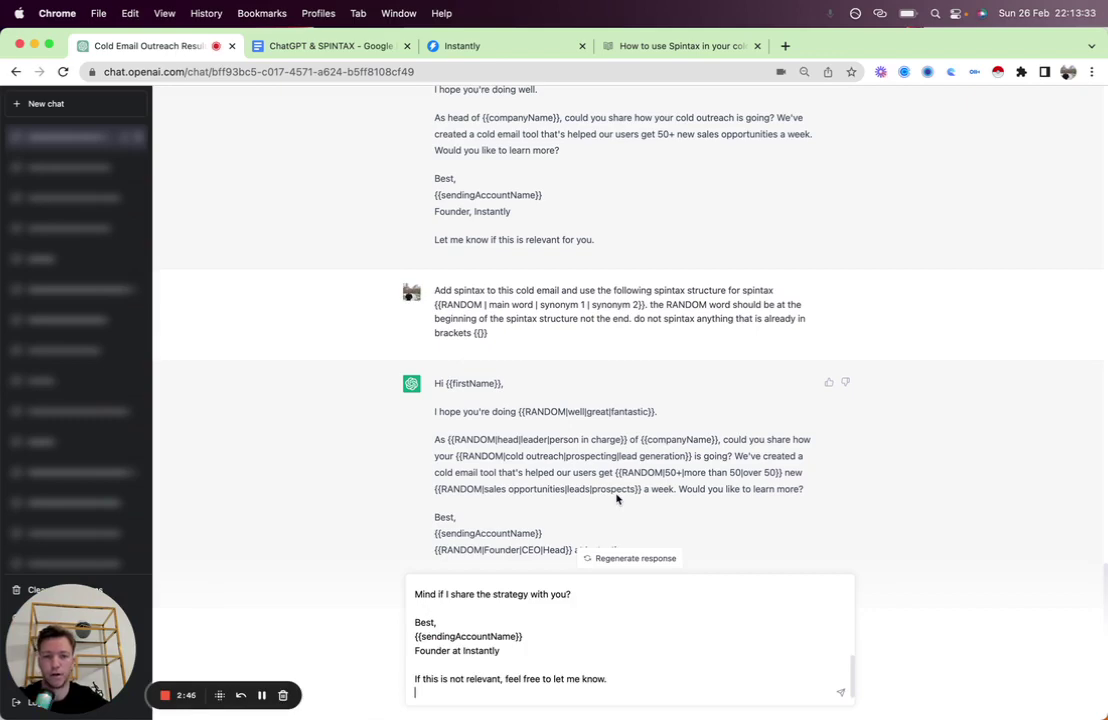
{"action": "key", "text": "Return"}
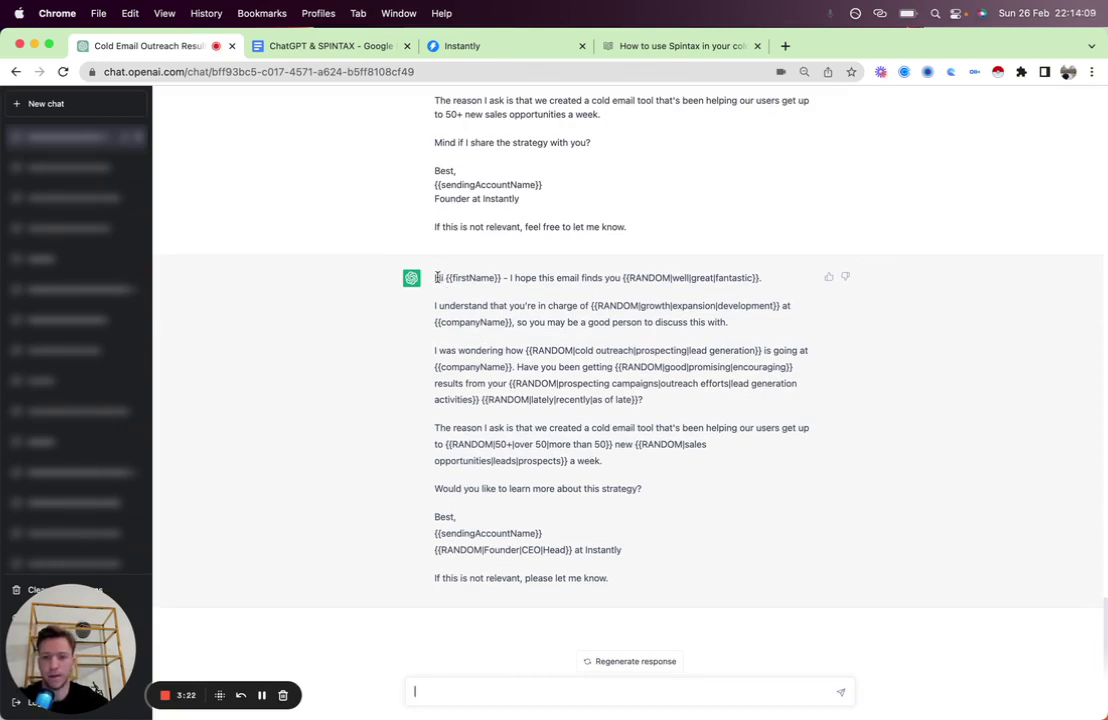
Copy ChatGPT's spintax version of the email and create a campaign named My Campaign in Instantly.
{"action": "left_click_drag", "start_coordinate": [437, 277], "coordinate": [631, 577]}
{"action": "key", "text": "super+c"}
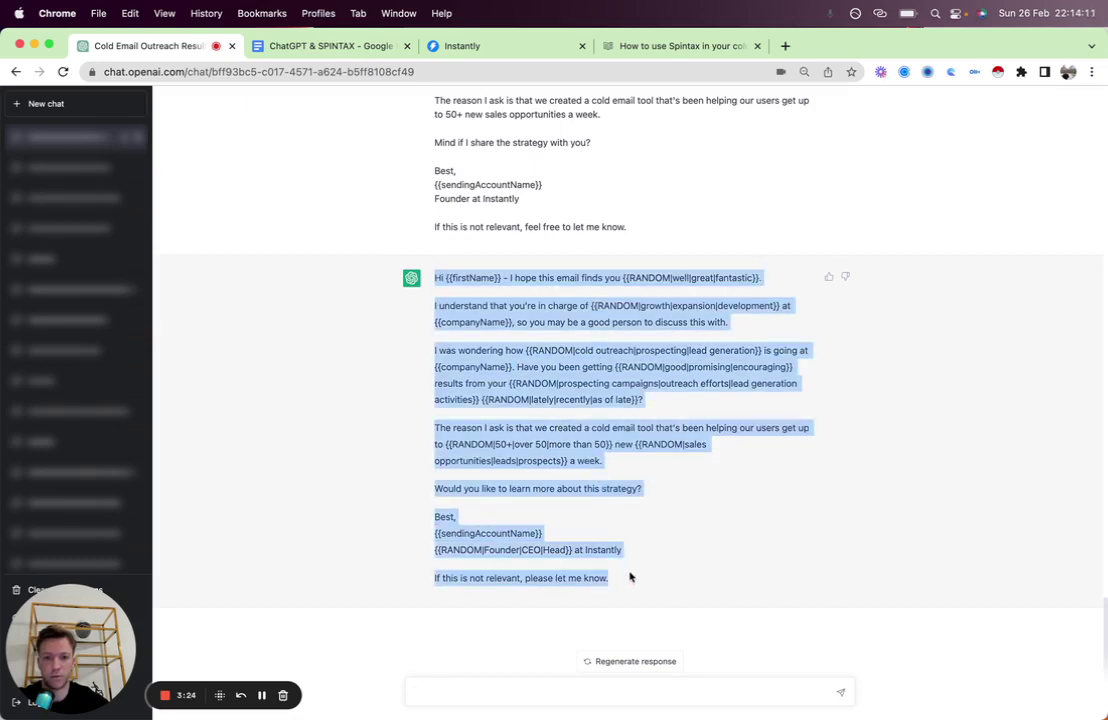
{"action": "left_click", "coordinate": [487, 48]}
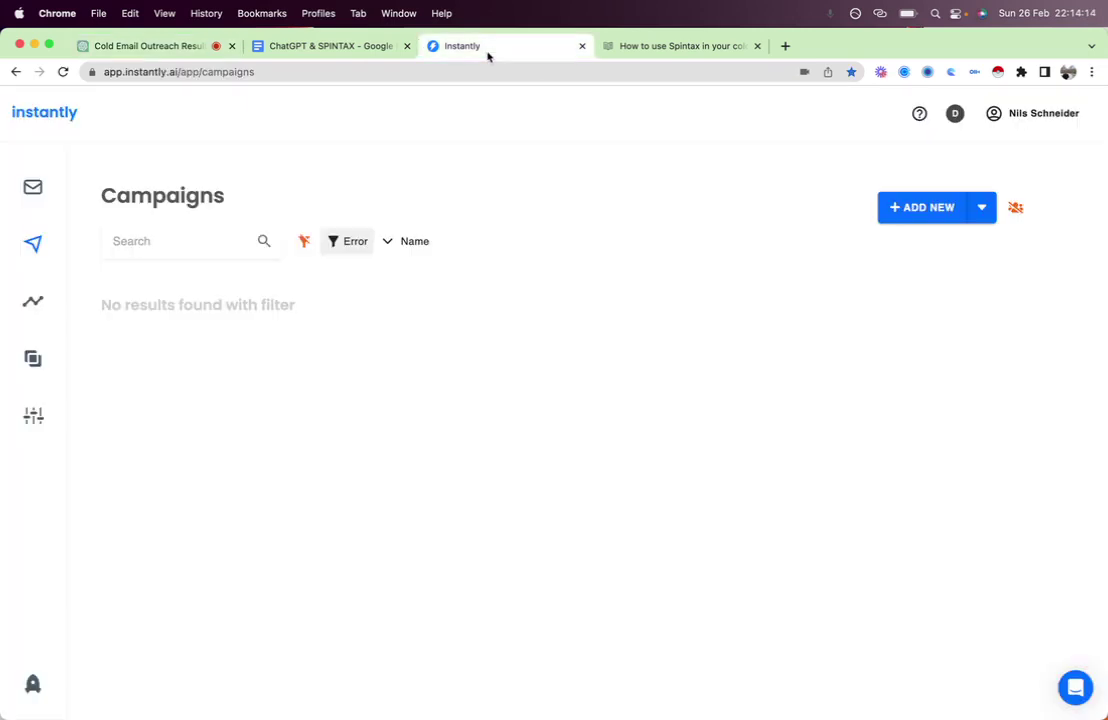
{"action": "left_click", "coordinate": [918, 208]}
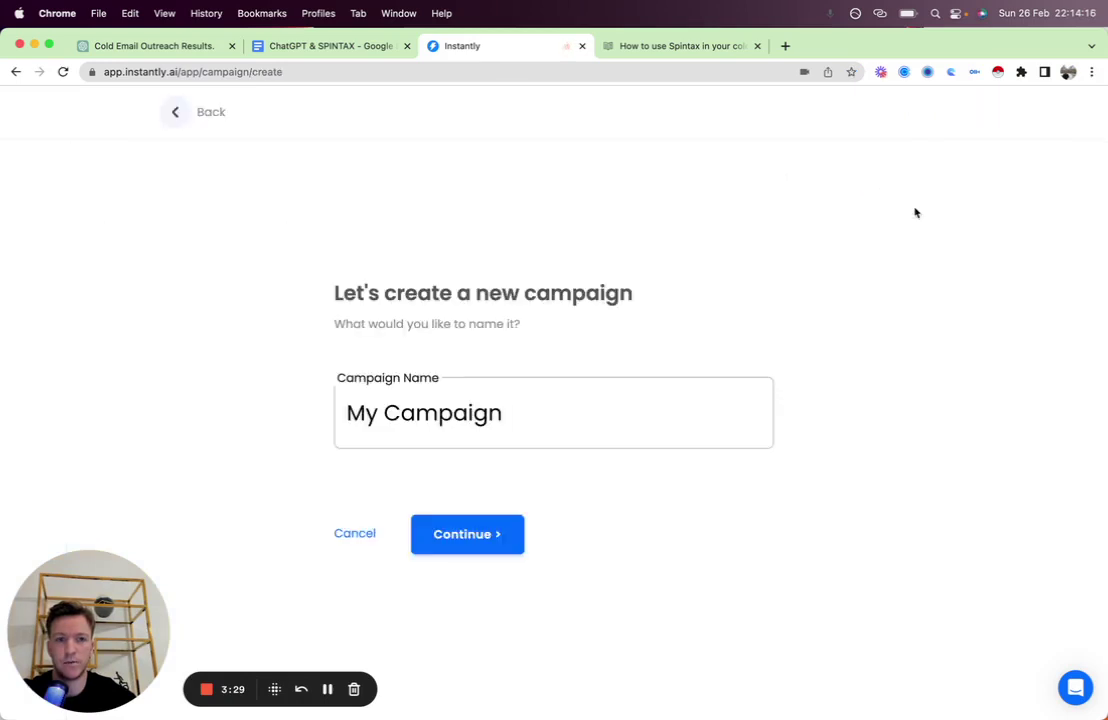
{"action": "left_click", "coordinate": [476, 536]}
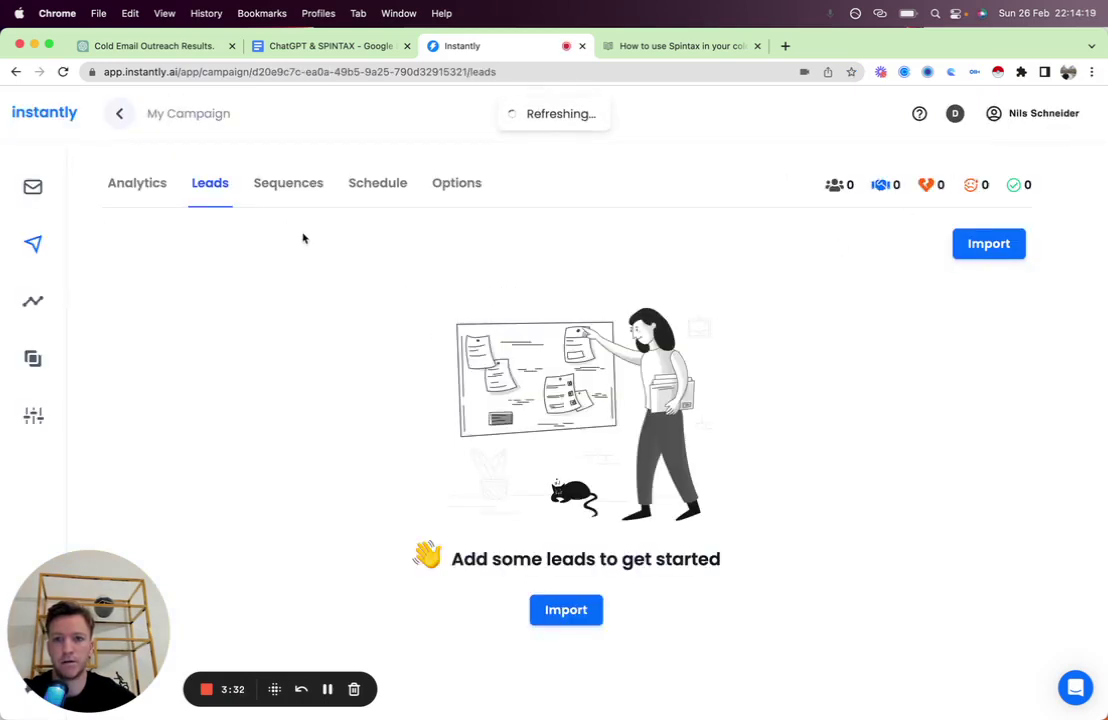
Paste the copied spintax email into the body of Step 1 in the campaign's sequence.
{"action": "left_click", "coordinate": [289, 188]}
{"action": "left_click", "coordinate": [467, 360]}
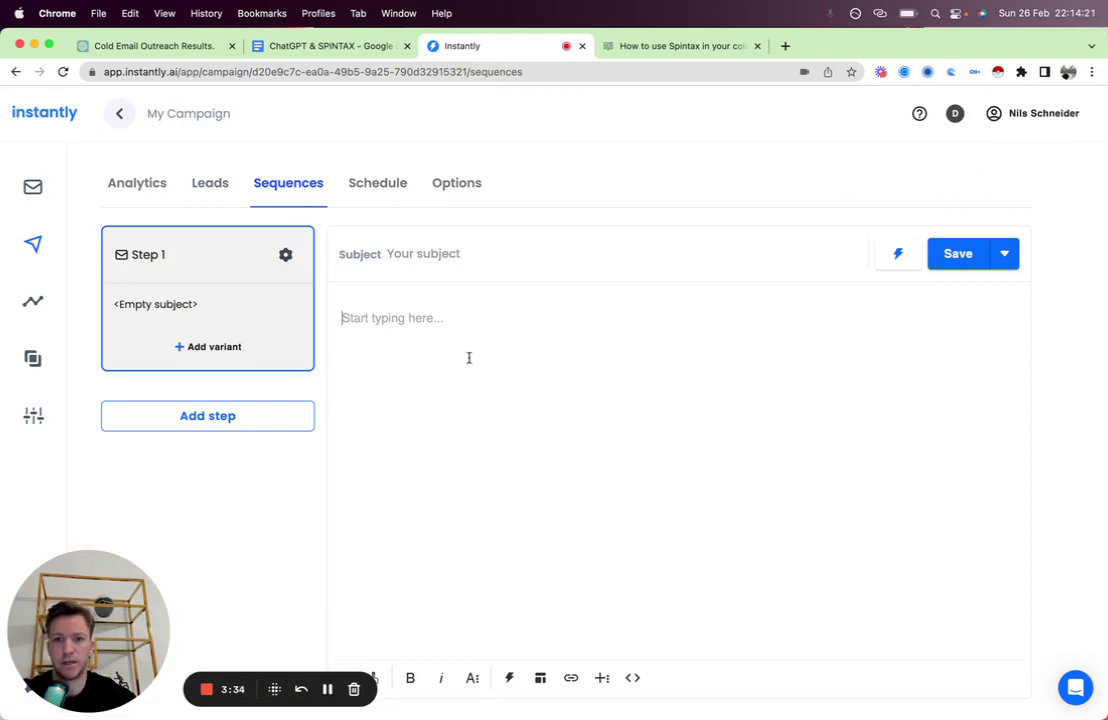
{"action": "key", "text": "super+v"}
{"action": "key", "text": "super+z"}
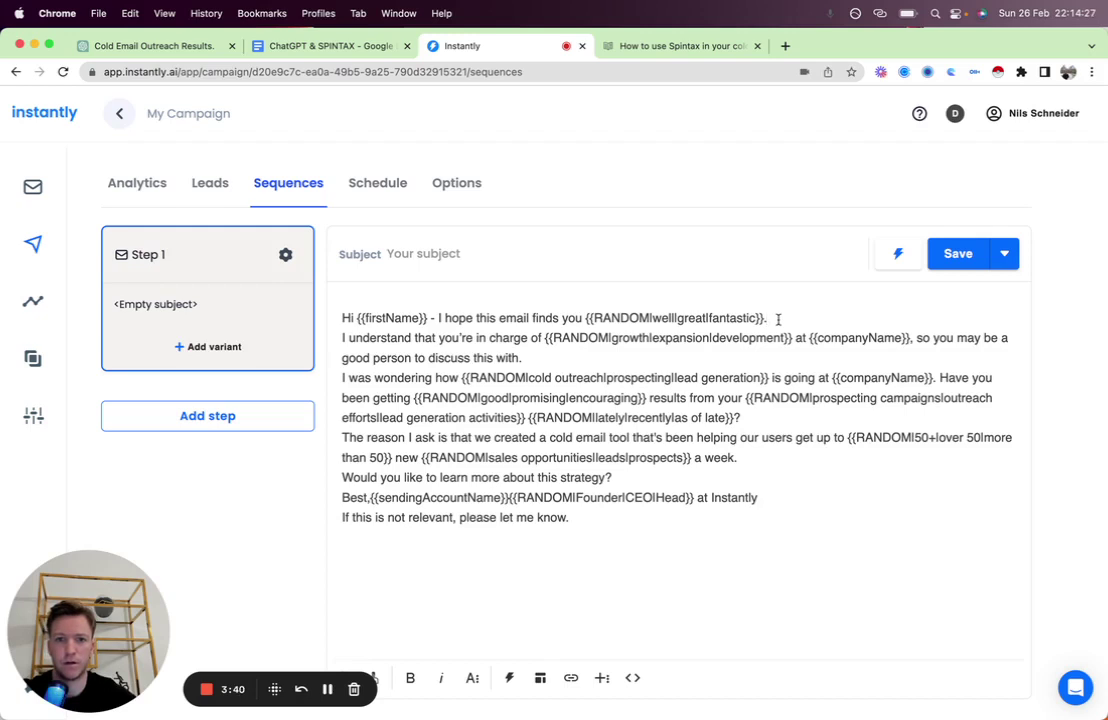
Insert a blank line after each email body paragraph, from the greeting through "Would you like to learn more about this strategy?".
{"action": "key", "text": "Return"}
{"action": "left_click", "coordinate": [633, 378]}
{"action": "key", "text": "Return"}
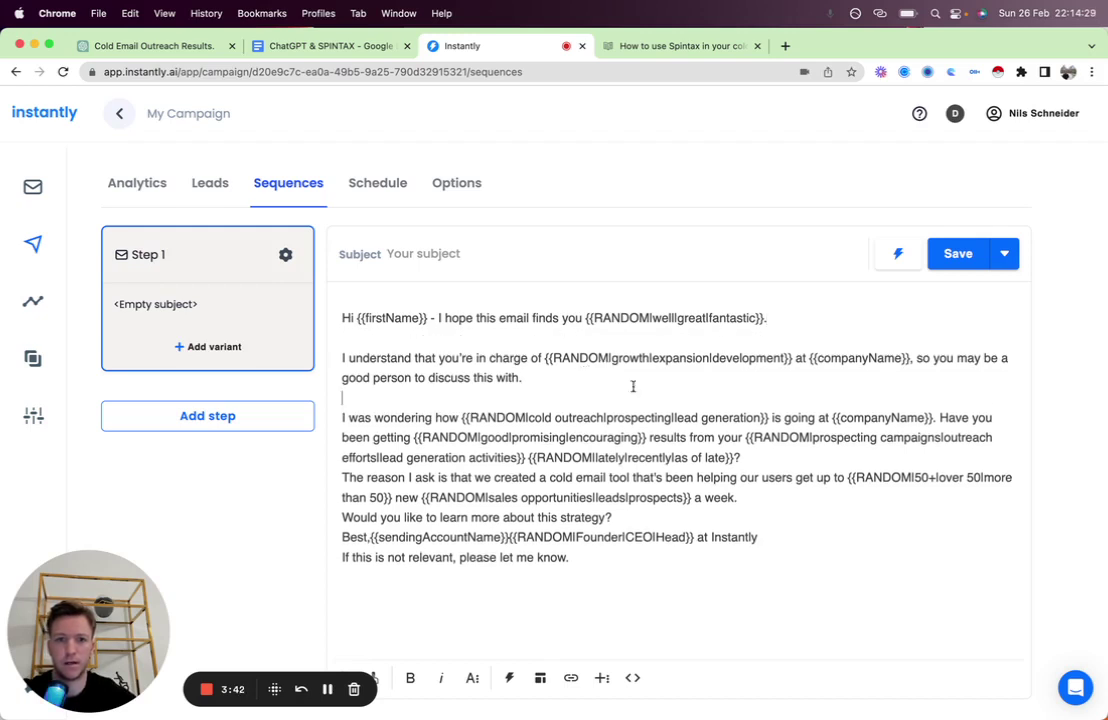
{"action": "left_click", "coordinate": [769, 457]}
{"action": "key", "text": "Return"}
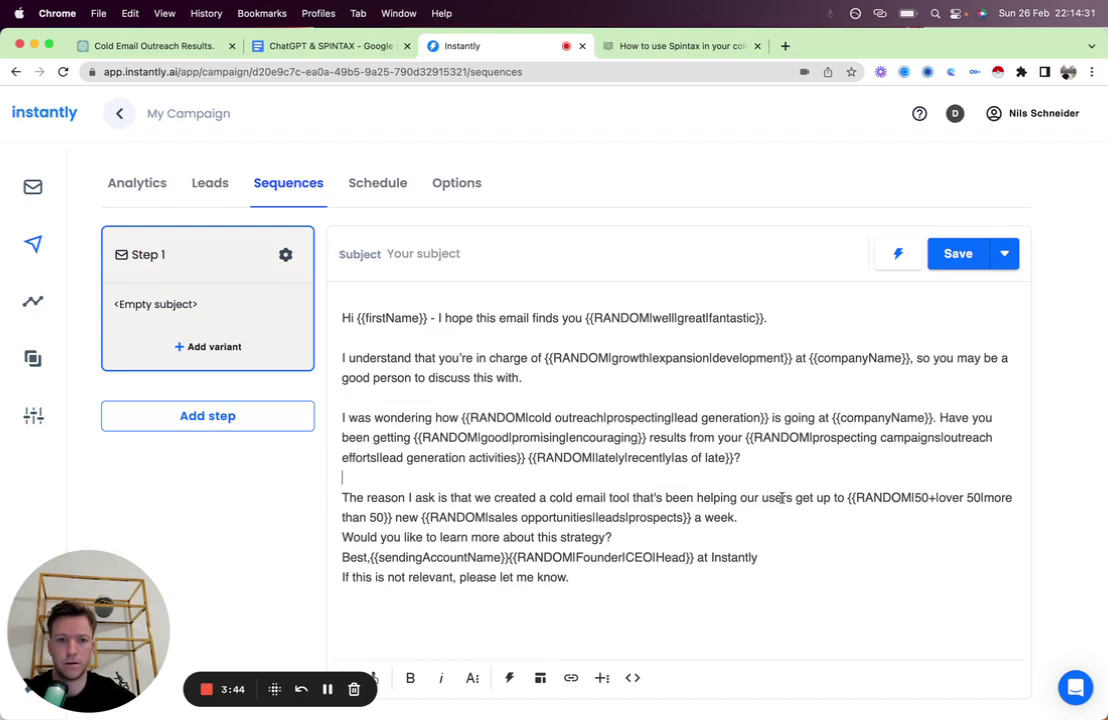
{"action": "left_click", "coordinate": [764, 518]}
{"action": "key", "text": "Return"}
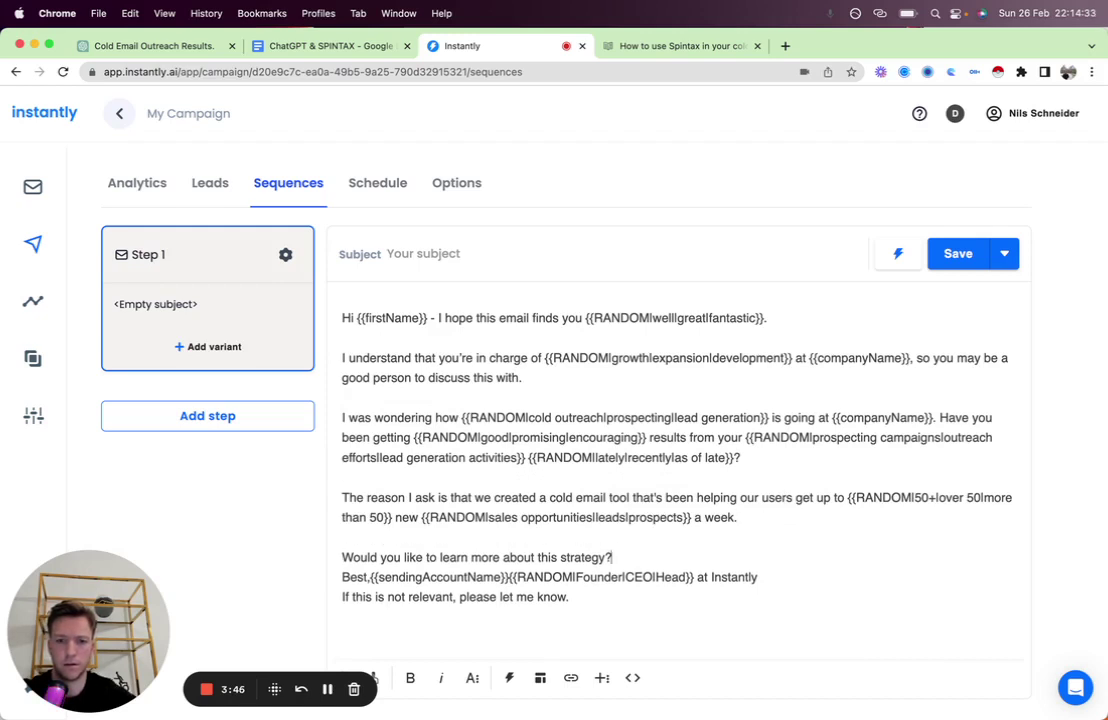
{"action": "left_click", "coordinate": [612, 557]}
{"action": "key", "text": "Return"}
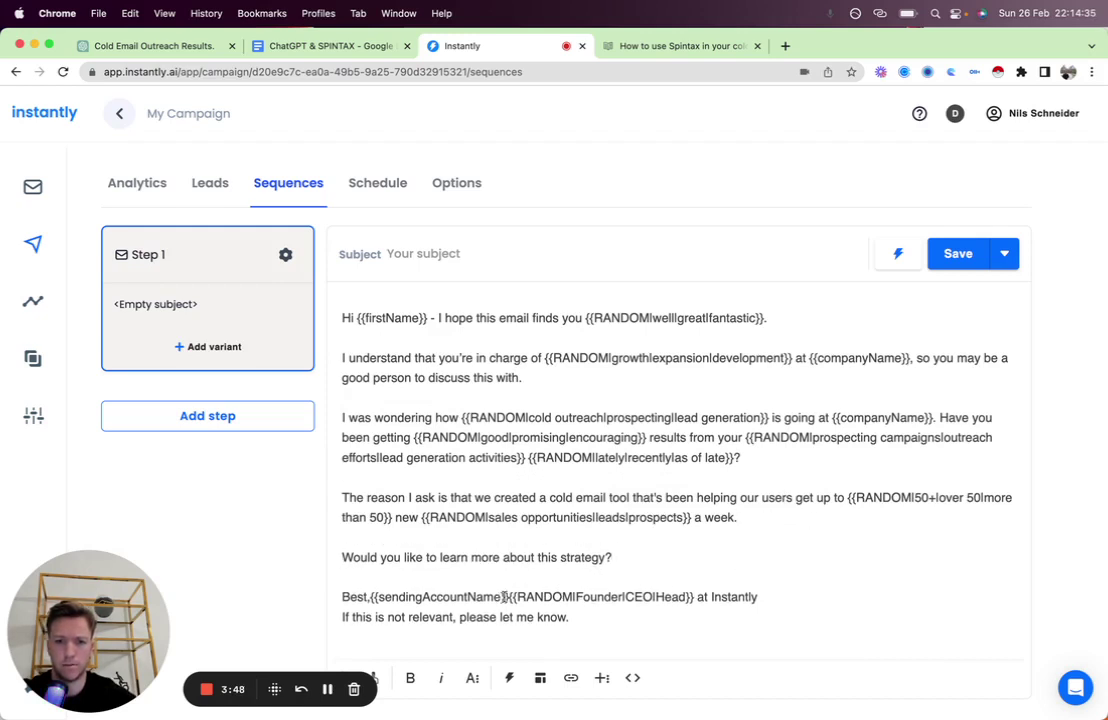
Move {{RANDOM|Founder|CEO|Head}} at Instantly onto its own line below {{sendingAccountName}} and add a blank line after it.
{"action": "left_click", "coordinate": [509, 597]}
{"action": "key", "text": "Return"}
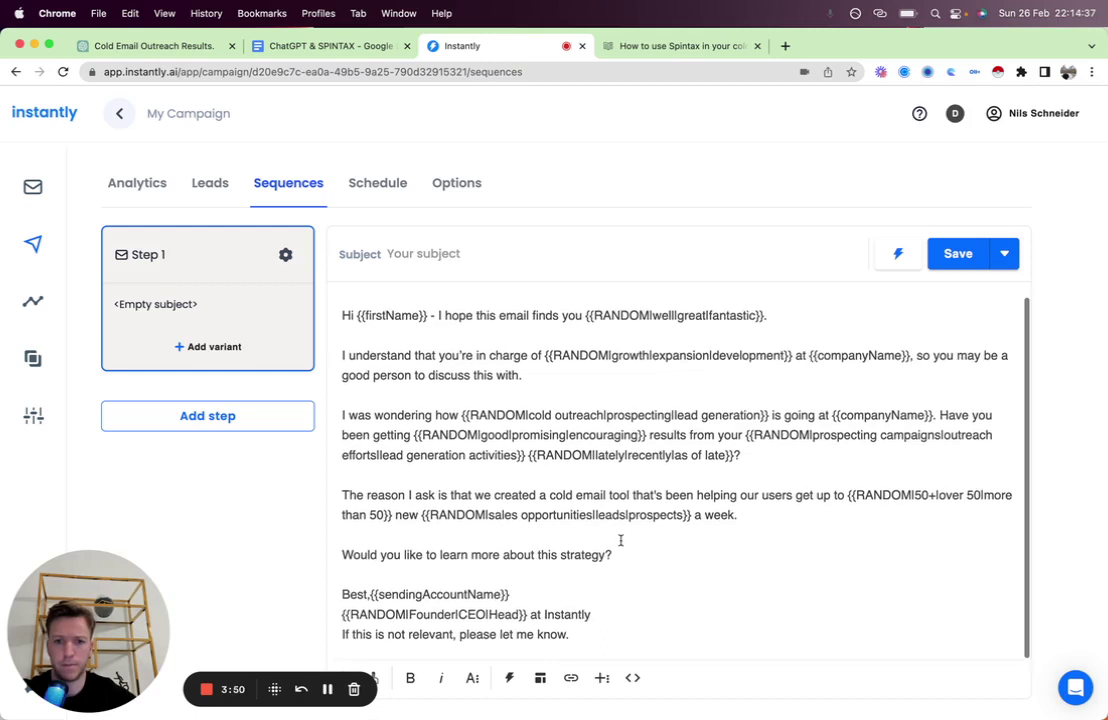
{"action": "left_click", "coordinate": [608, 617]}
{"action": "key", "text": "Return"}
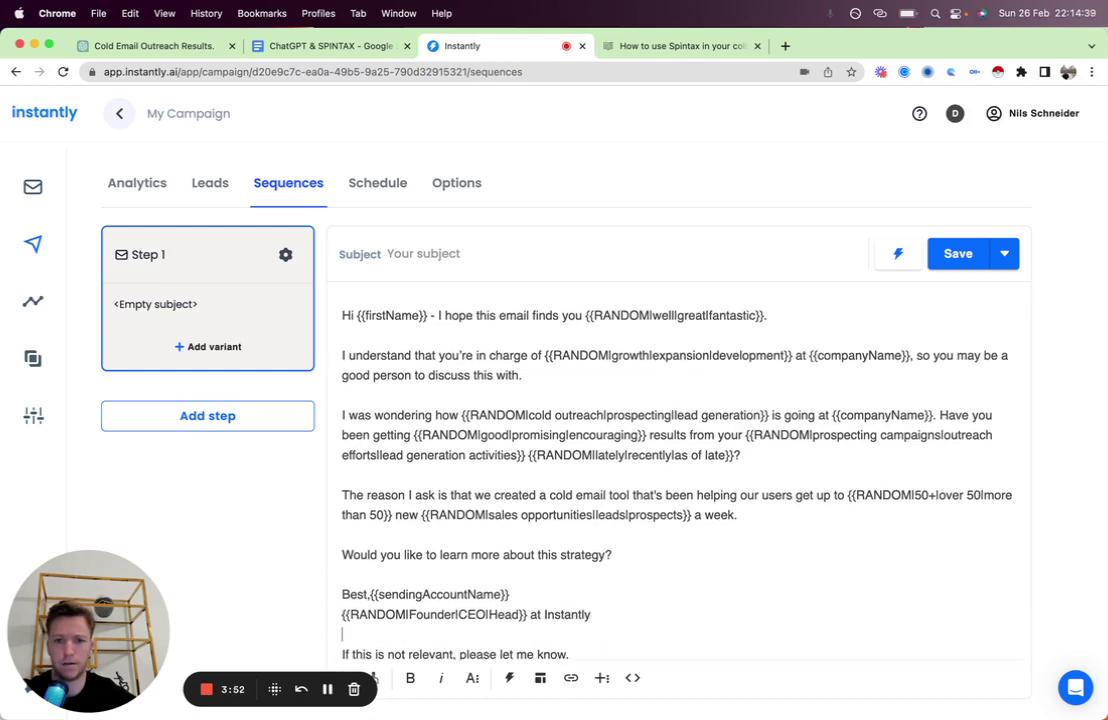
Compare the spintax email in Step 1 with the original cold email in the ChatGPT & SPINTAX Google Docs document.
{"action": "scroll", "coordinate": [633, 567], "scroll_direction": "up", "scroll_amount": 1}
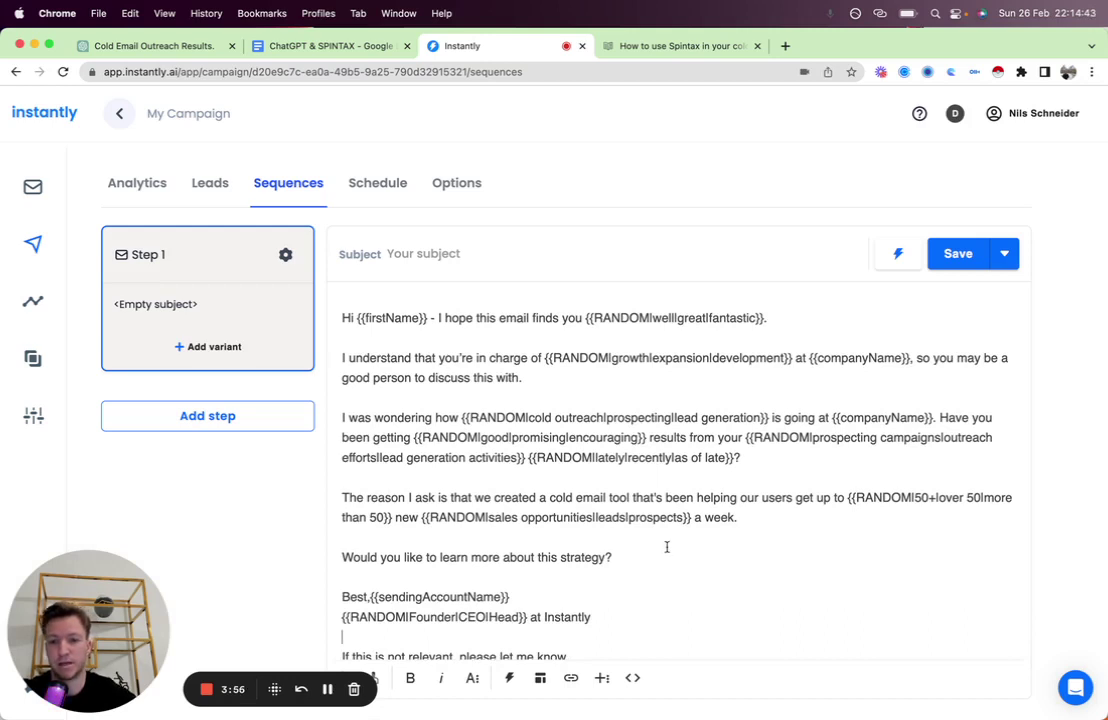
{"action": "scroll", "coordinate": [665, 547], "scroll_direction": "down", "scroll_amount": 1}
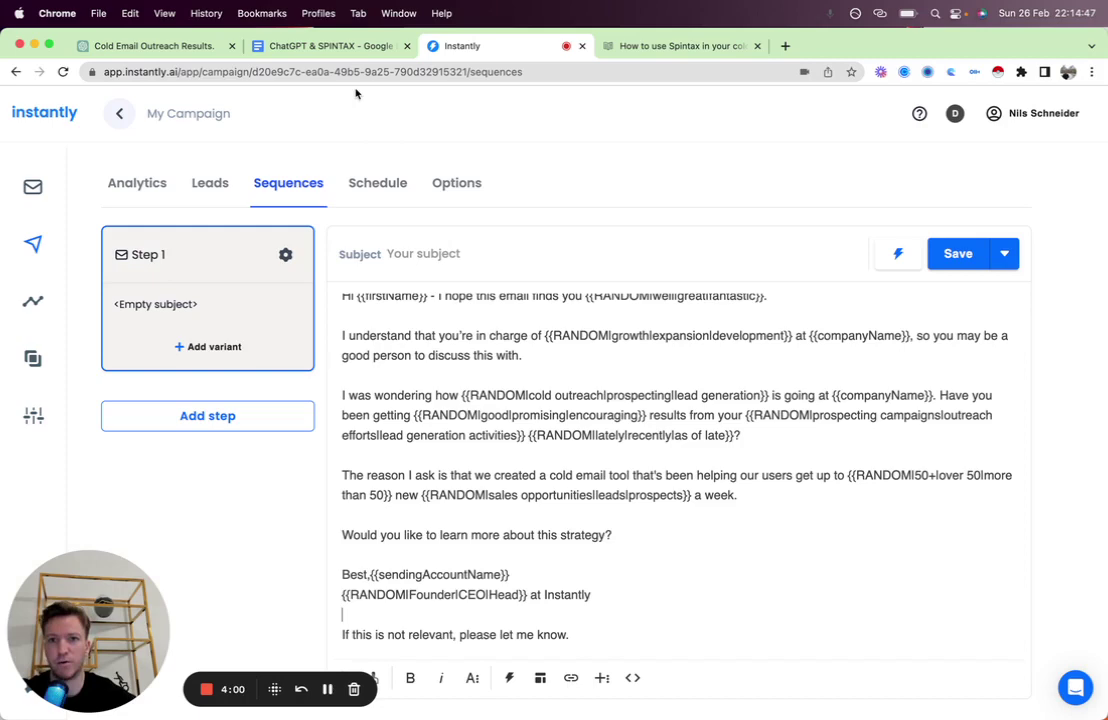
{"action": "left_click", "coordinate": [290, 48]}
{"action": "left_click", "coordinate": [480, 467]}
{"action": "scroll", "coordinate": [485, 463], "scroll_direction": "up", "scroll_amount": 2}
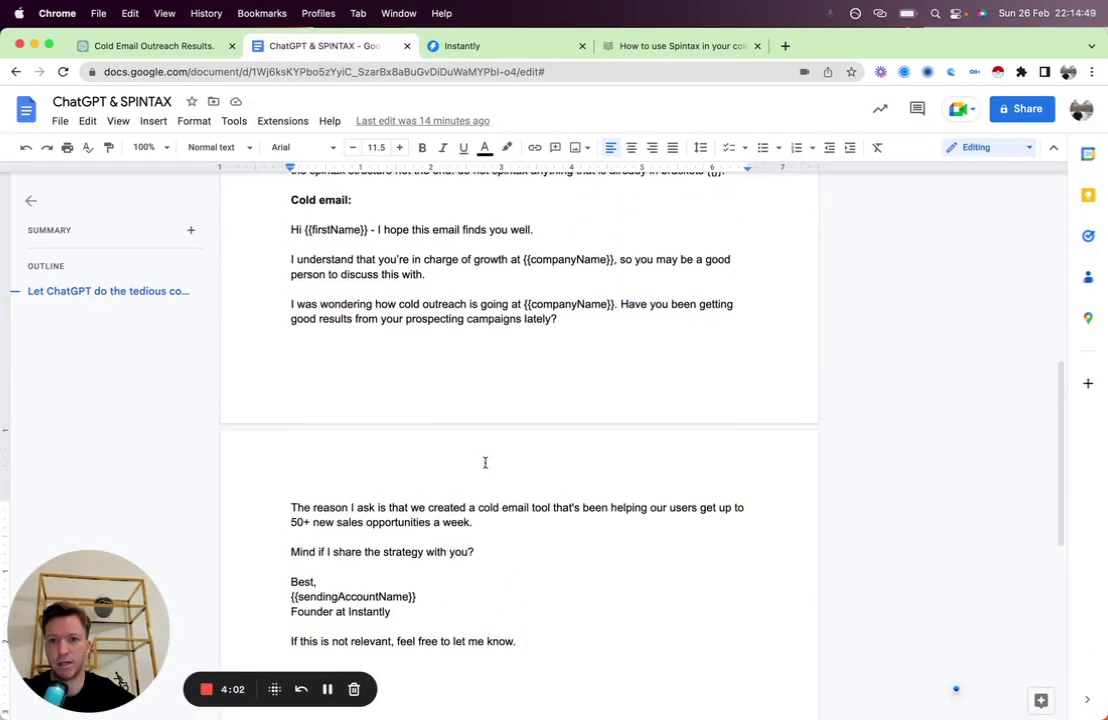
{"action": "left_click_drag", "start_coordinate": [291, 229], "coordinate": [548, 640]}
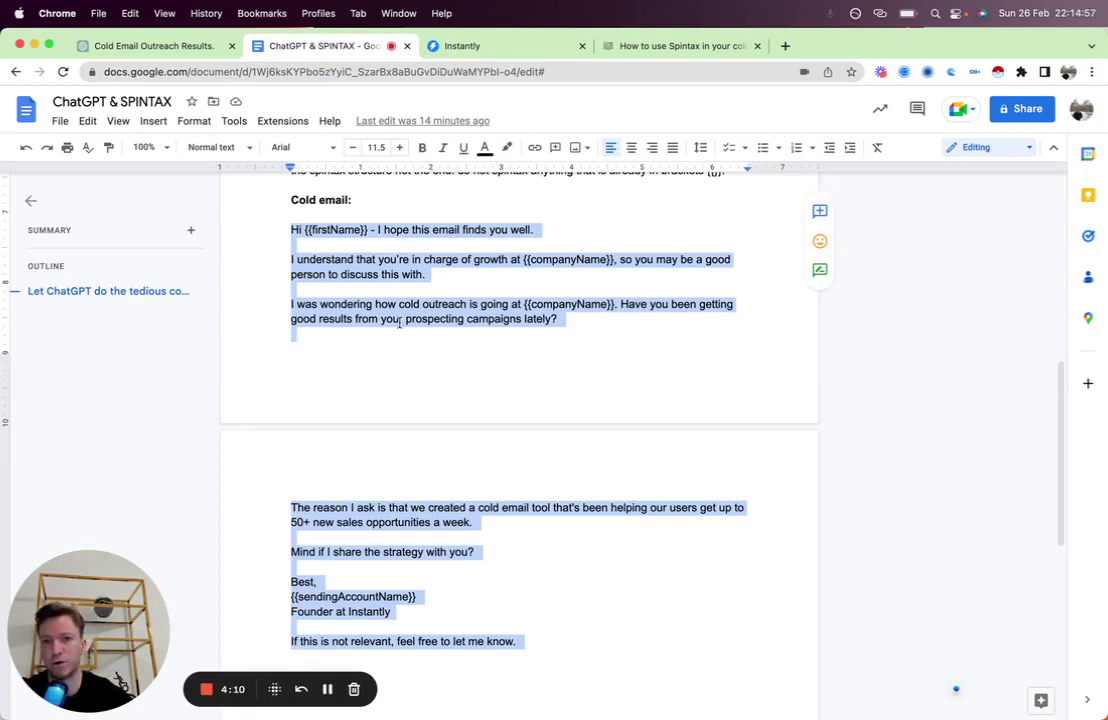
{"action": "left_click", "coordinate": [332, 232]}
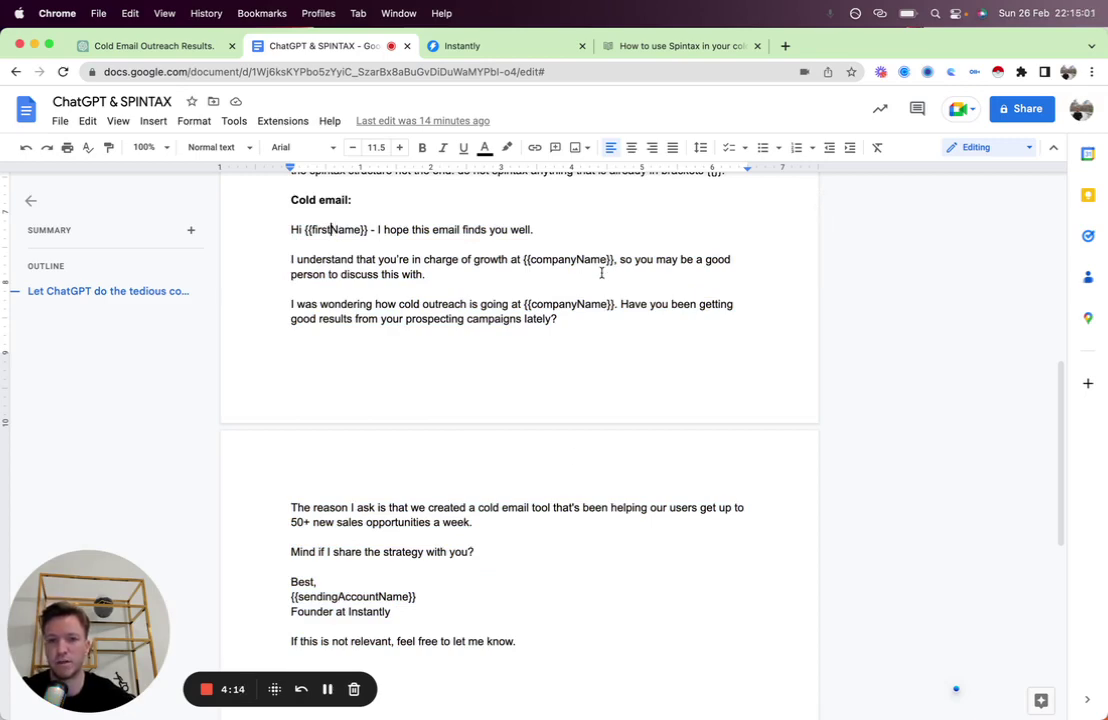
{"action": "left_click", "coordinate": [490, 46]}
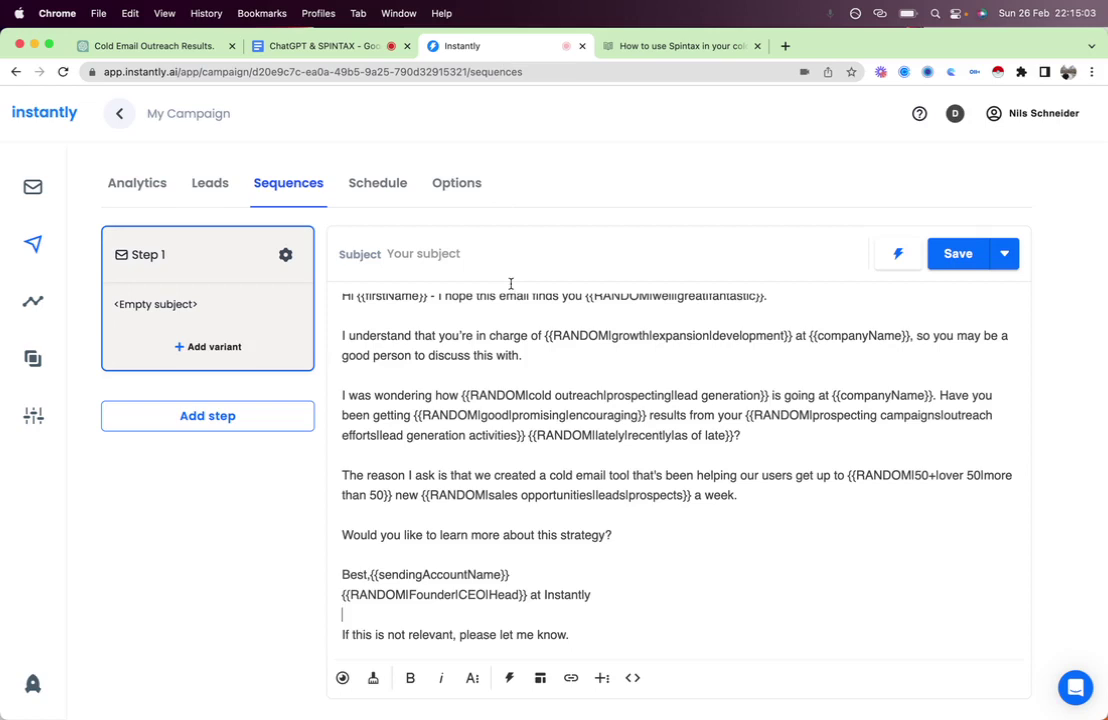
{"action": "scroll", "coordinate": [645, 544], "scroll_direction": "up", "scroll_amount": 1}
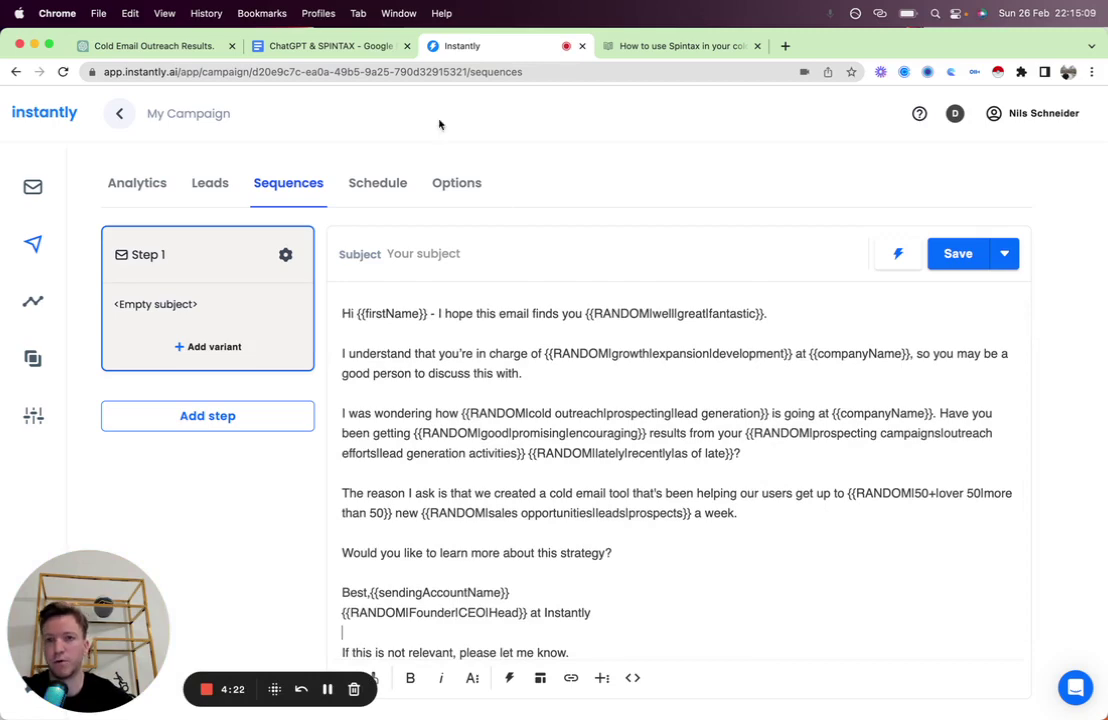
{"action": "left_click", "coordinate": [318, 46]}
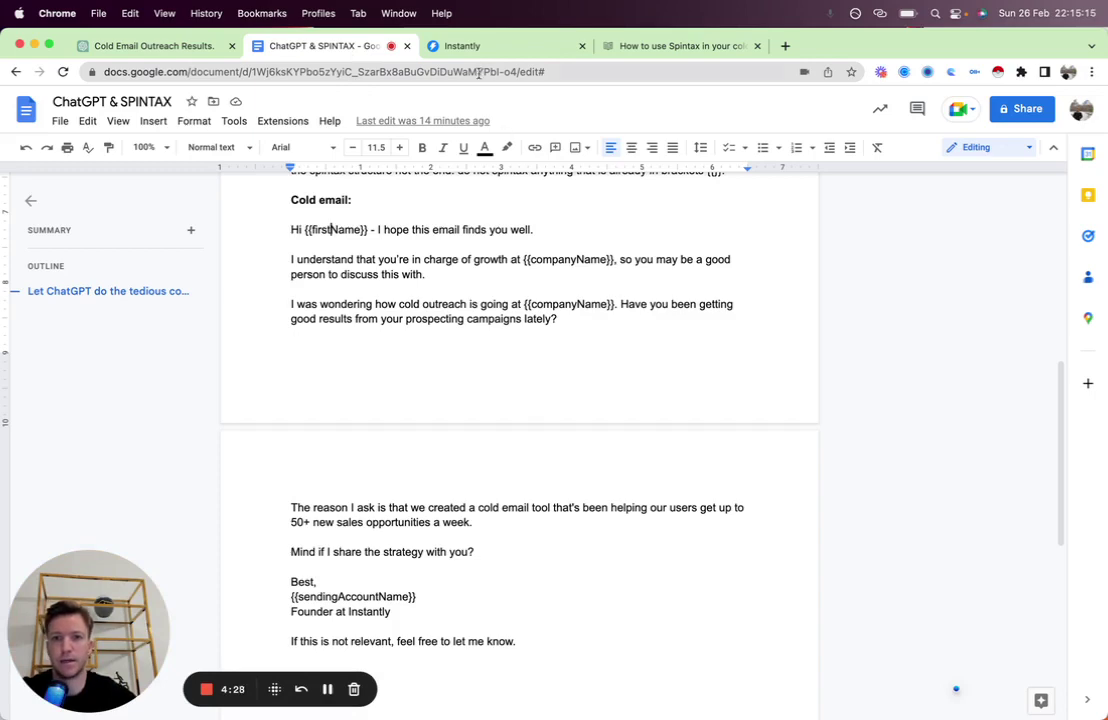
In Instantly, set Step 1's subject to "{{firstName}} - quick question" and save the campaign.
{"action": "left_click", "coordinate": [466, 40]}
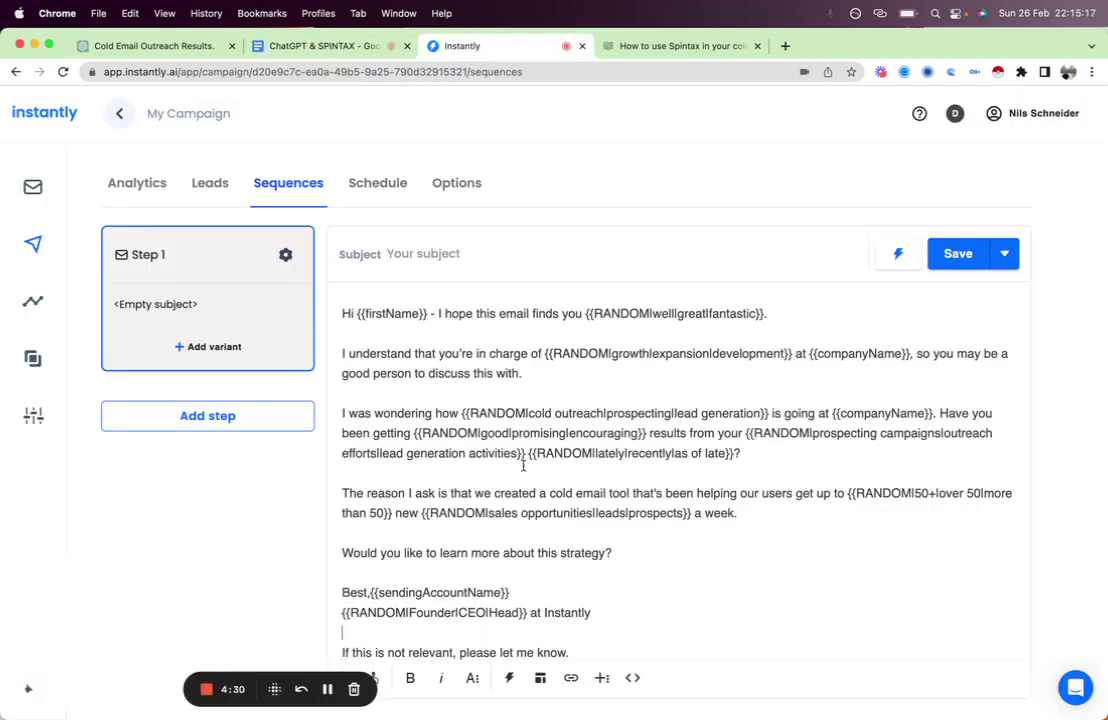
{"action": "left_click", "coordinate": [434, 256]}
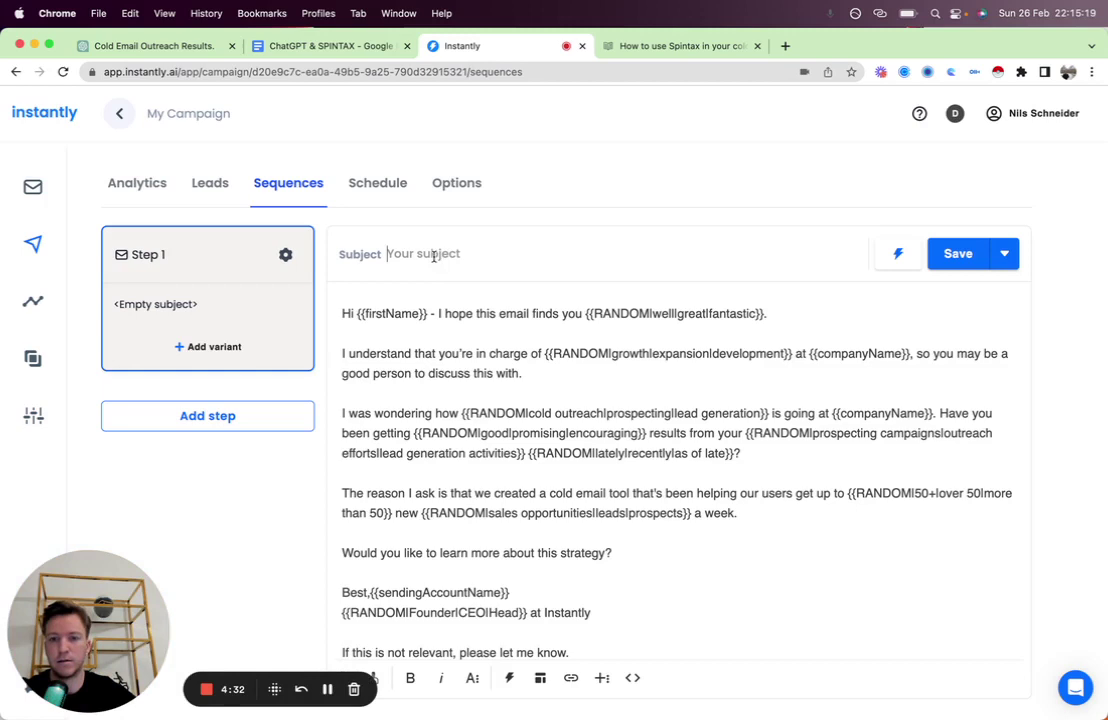
{"action": "type", "text": "{{firstn"}
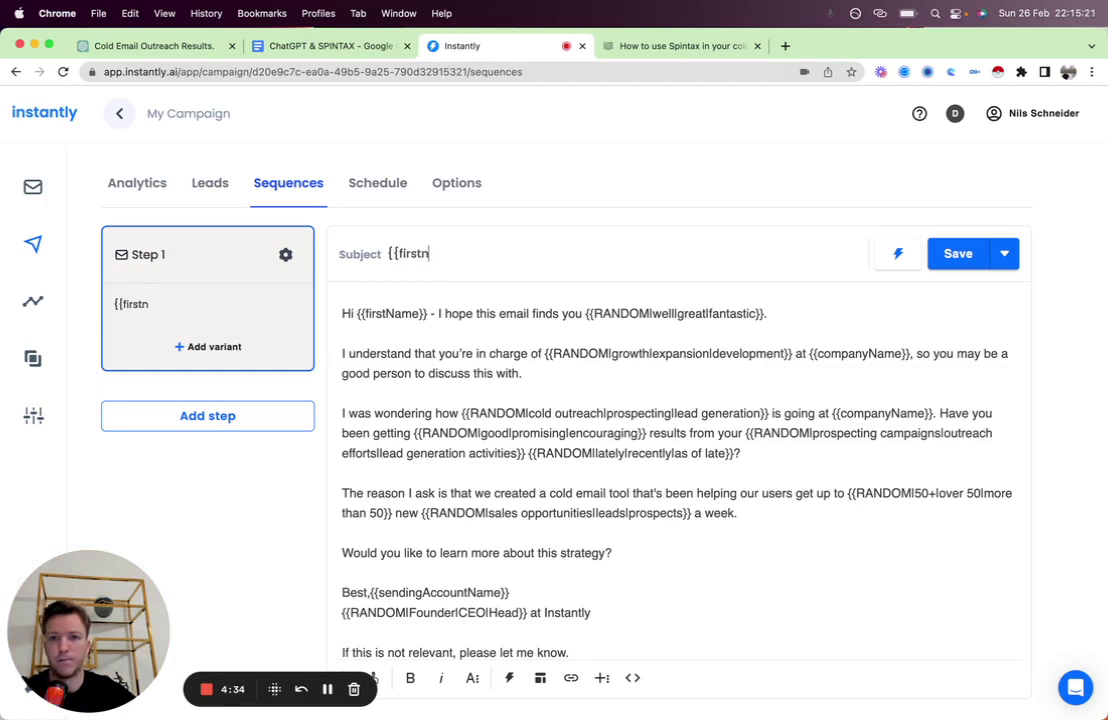
{"action": "key", "text": "BackSpace"}
{"action": "type", "text": "Name}} - q"}
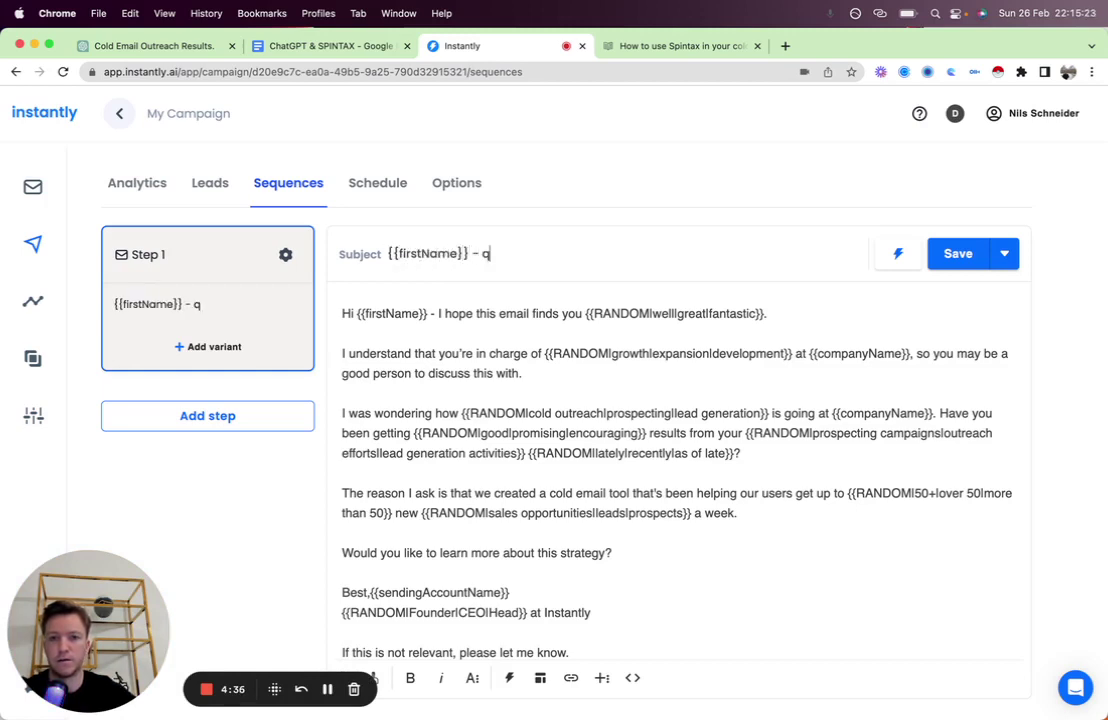
{"action": "type", "text": "uick quettion"}
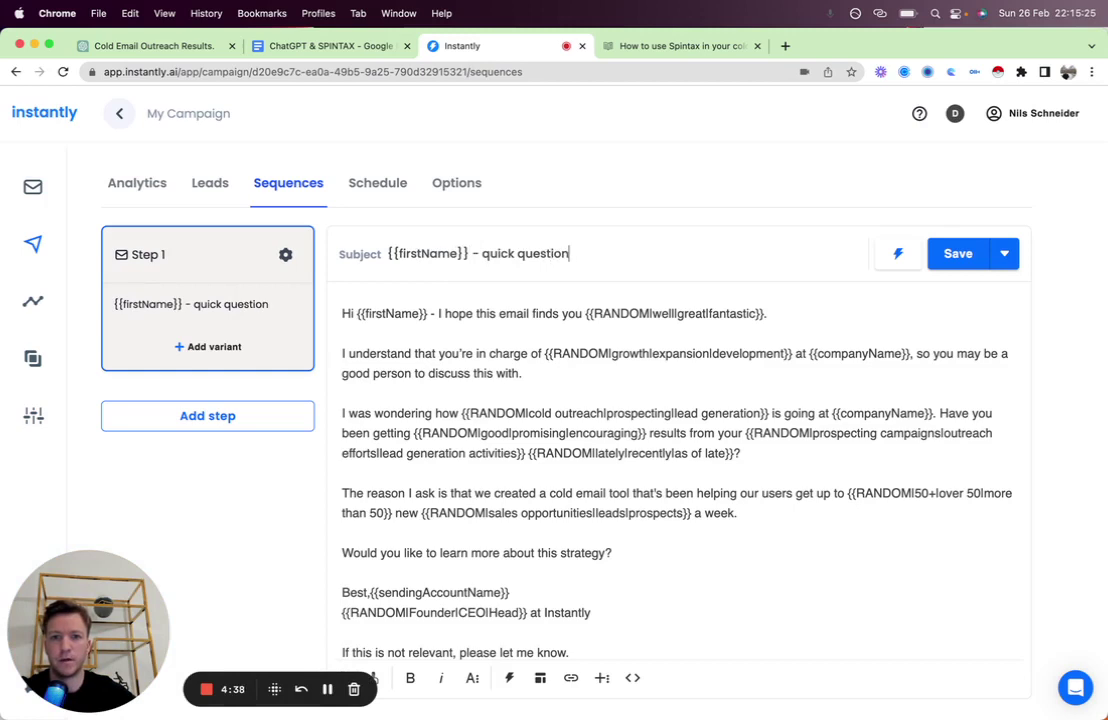
{"action": "left_click", "coordinate": [955, 254]}
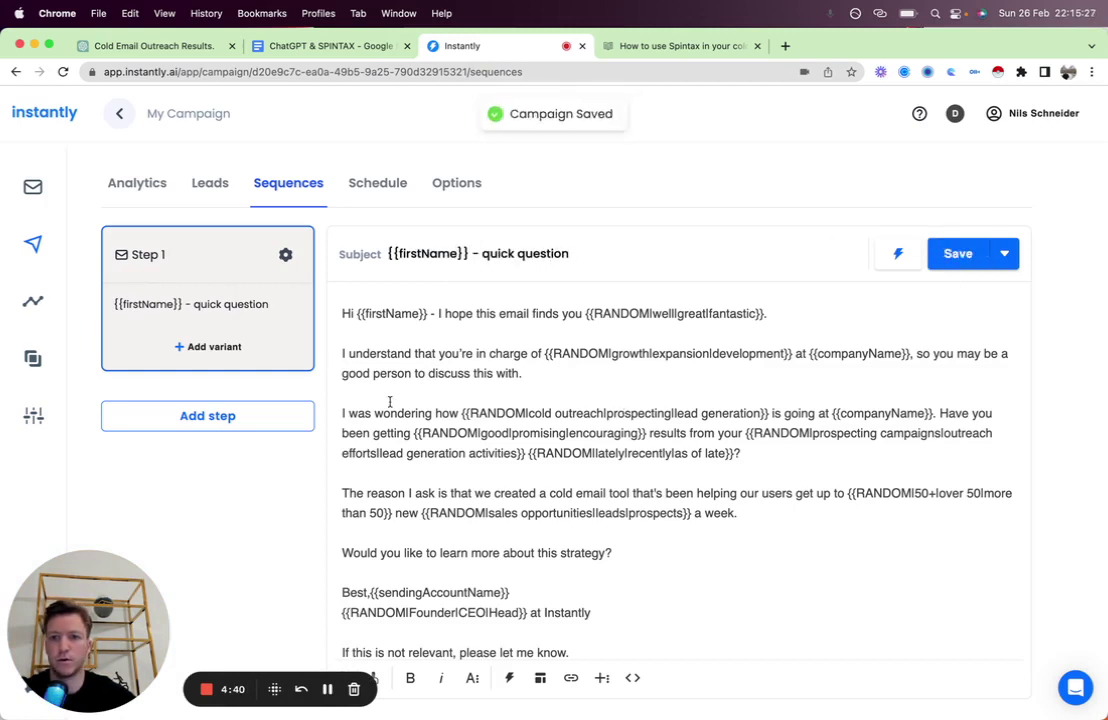
Add a variant B to Step 1, view variant A, and return to the empty variant B.
{"action": "scroll", "coordinate": [609, 415], "scroll_direction": "down", "scroll_amount": 1}
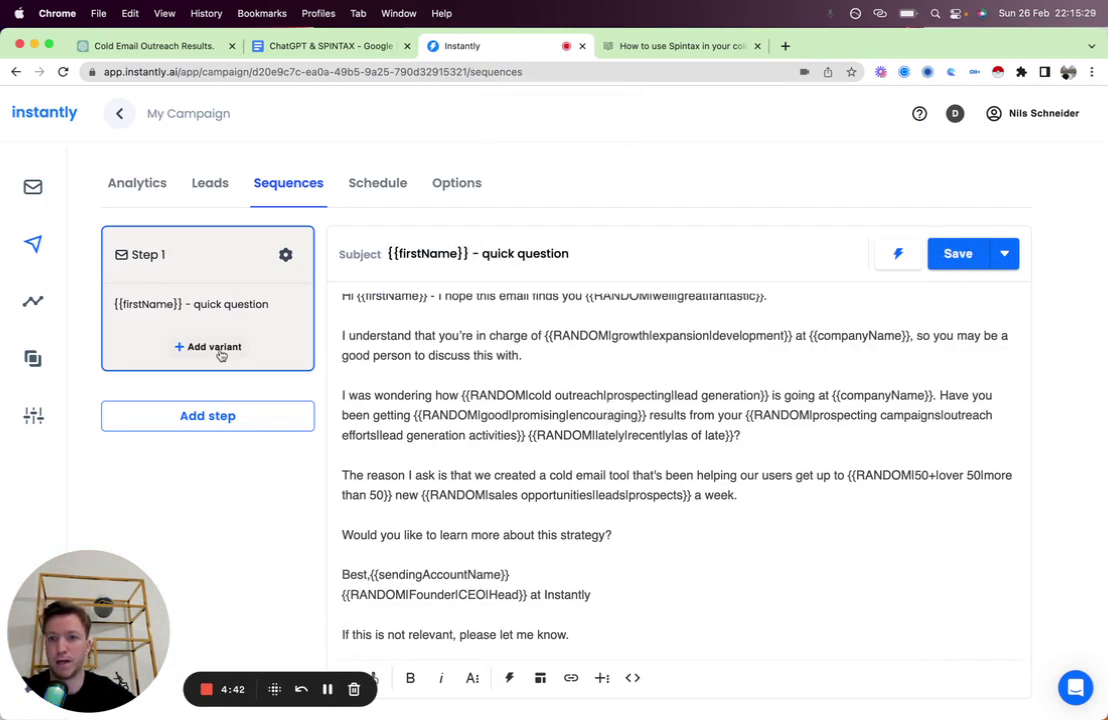
{"action": "left_click", "coordinate": [215, 347]}
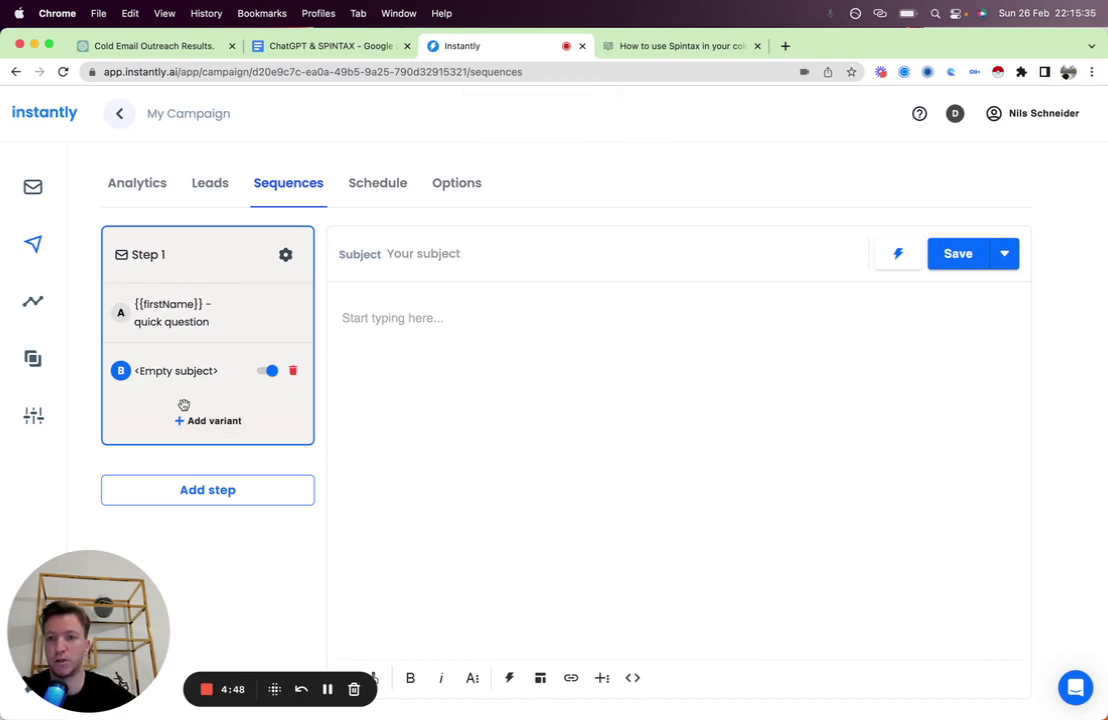
{"action": "left_click", "coordinate": [195, 318]}
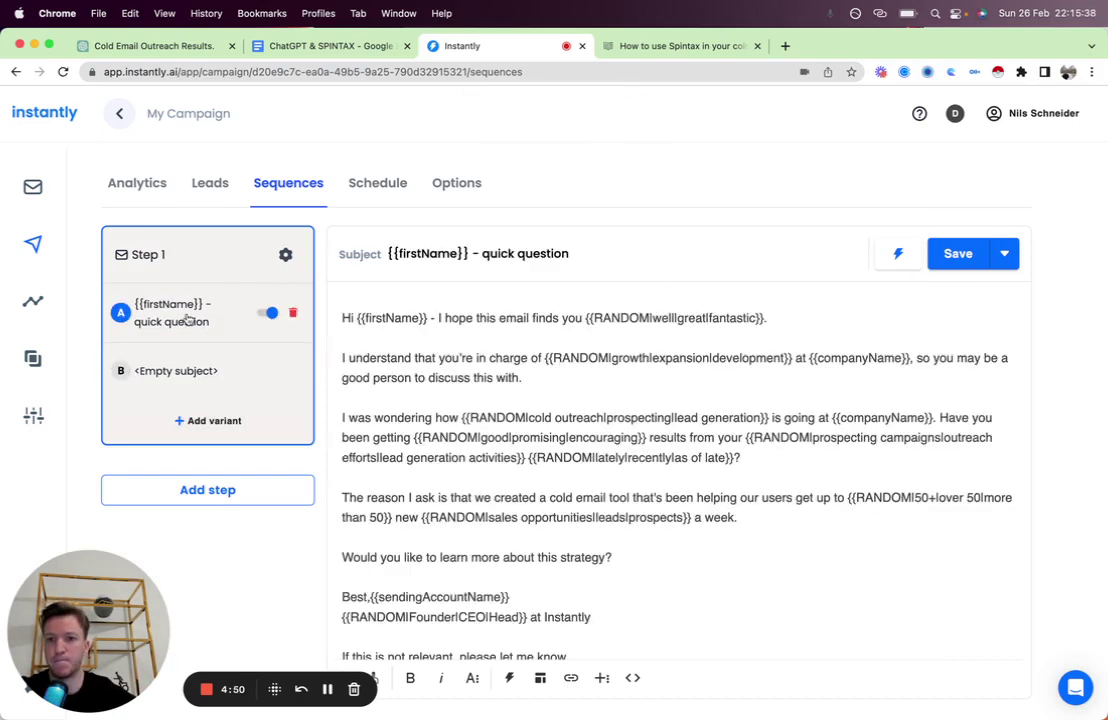
{"action": "left_click", "coordinate": [195, 372]}
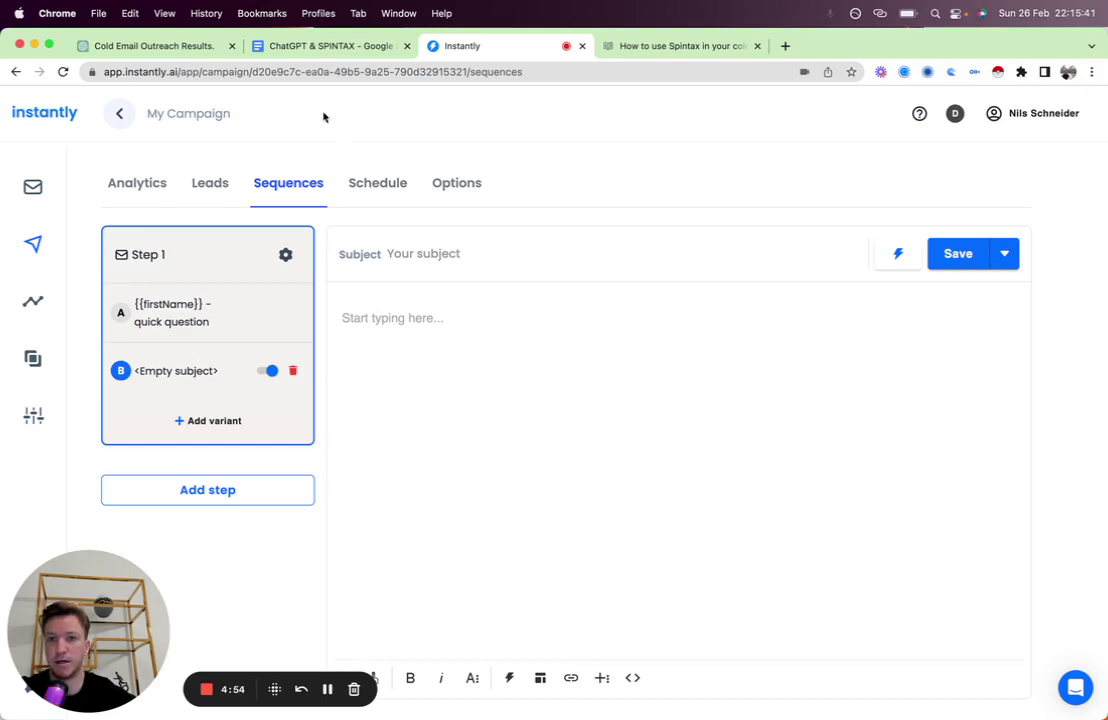
Copy the original cold email, from greeting to closing line, out of the Google Docs document and paste it into a new ChatGPT message.
{"action": "left_click", "coordinate": [299, 47]}
{"action": "scroll", "coordinate": [436, 397], "scroll_direction": "up", "scroll_amount": 1}
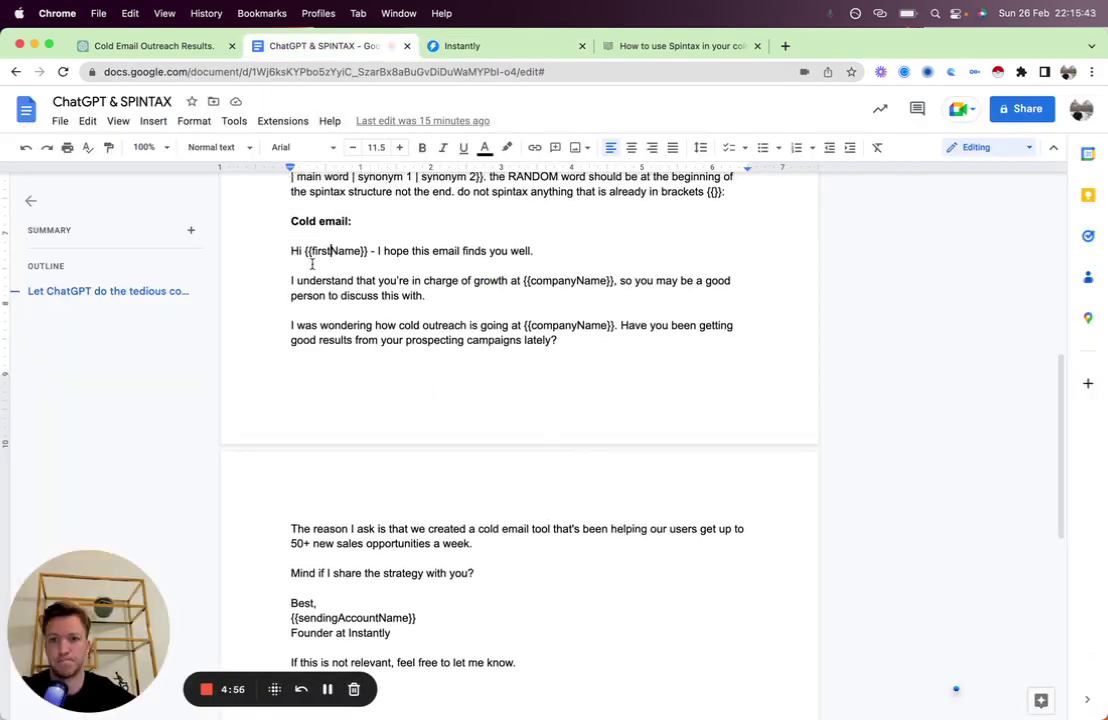
{"action": "left_click_drag", "start_coordinate": [256, 246], "coordinate": [537, 660]}
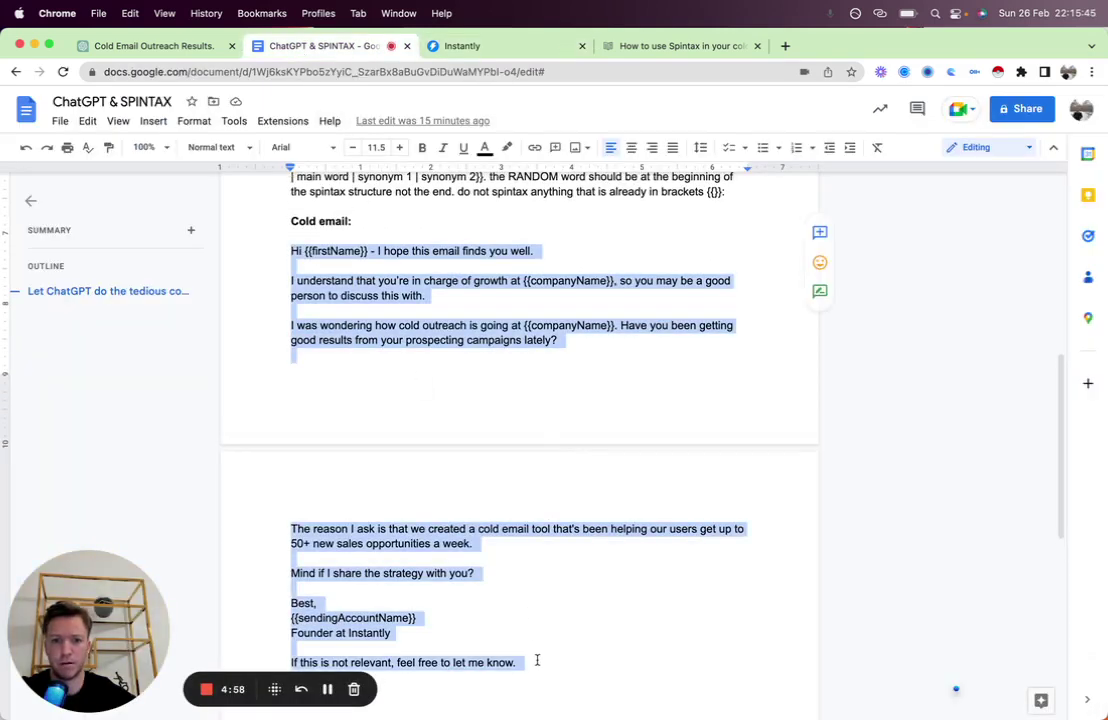
{"action": "left_click", "coordinate": [165, 46]}
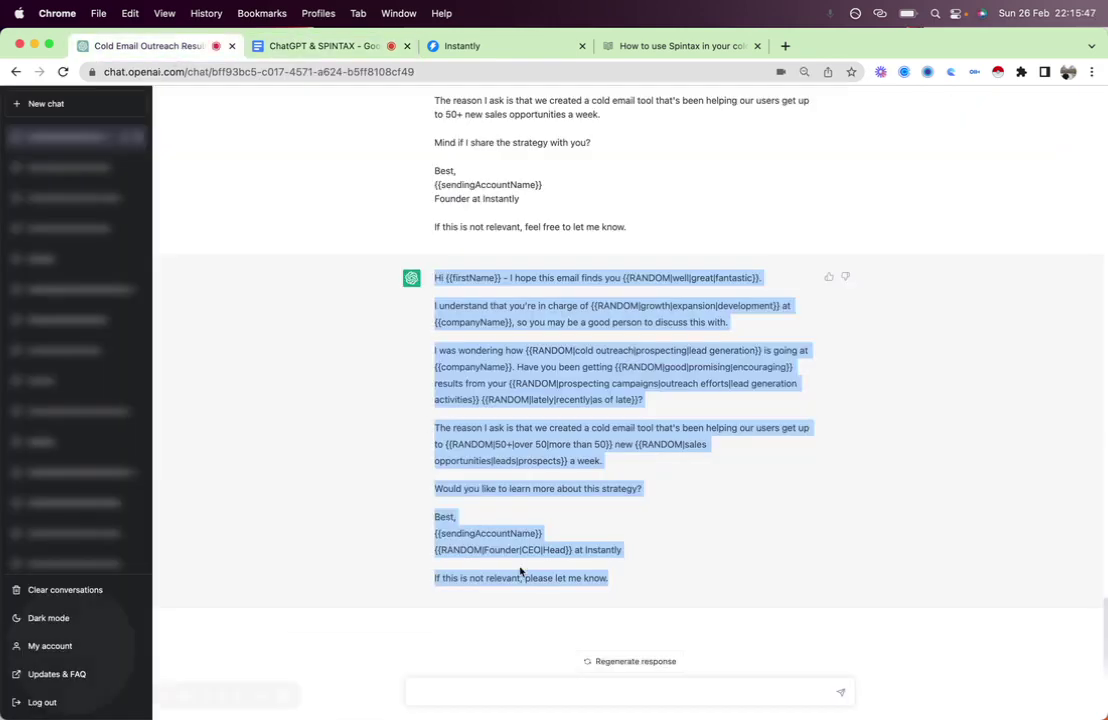
{"action": "left_click", "coordinate": [467, 685]}
{"action": "key", "text": "super+v"}
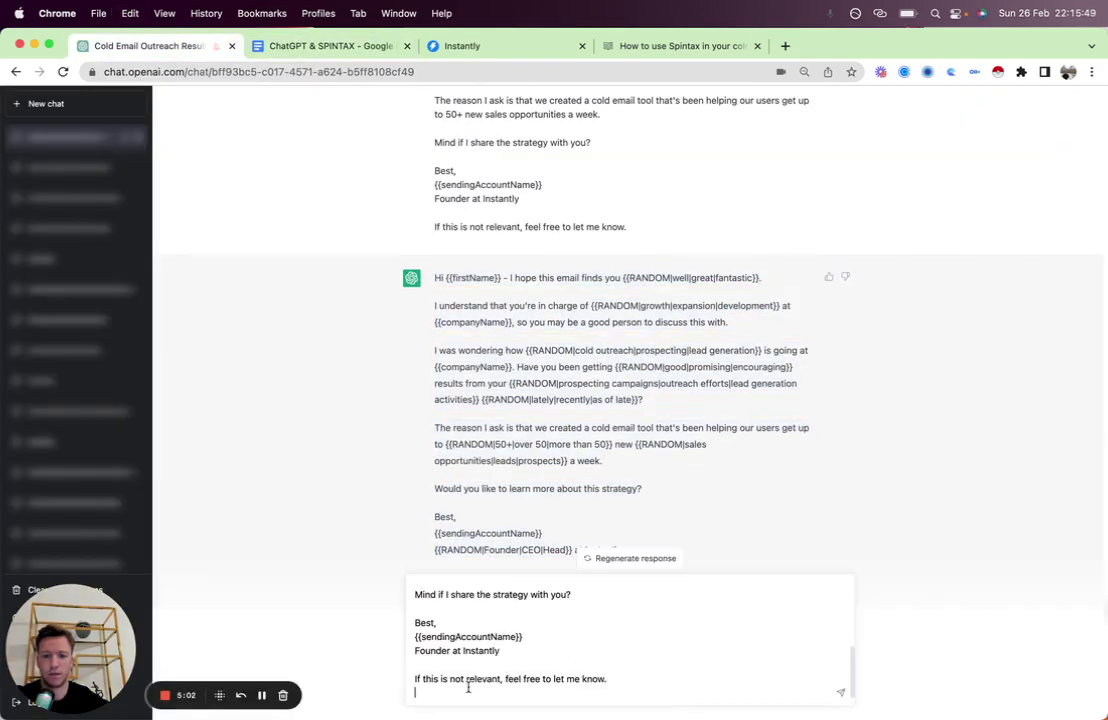
Put "make this cold email more concise:" and a blank line above the pasted email, and send the message.
{"action": "key", "text": "super+Up"}
{"action": "type", "text": "make this"}
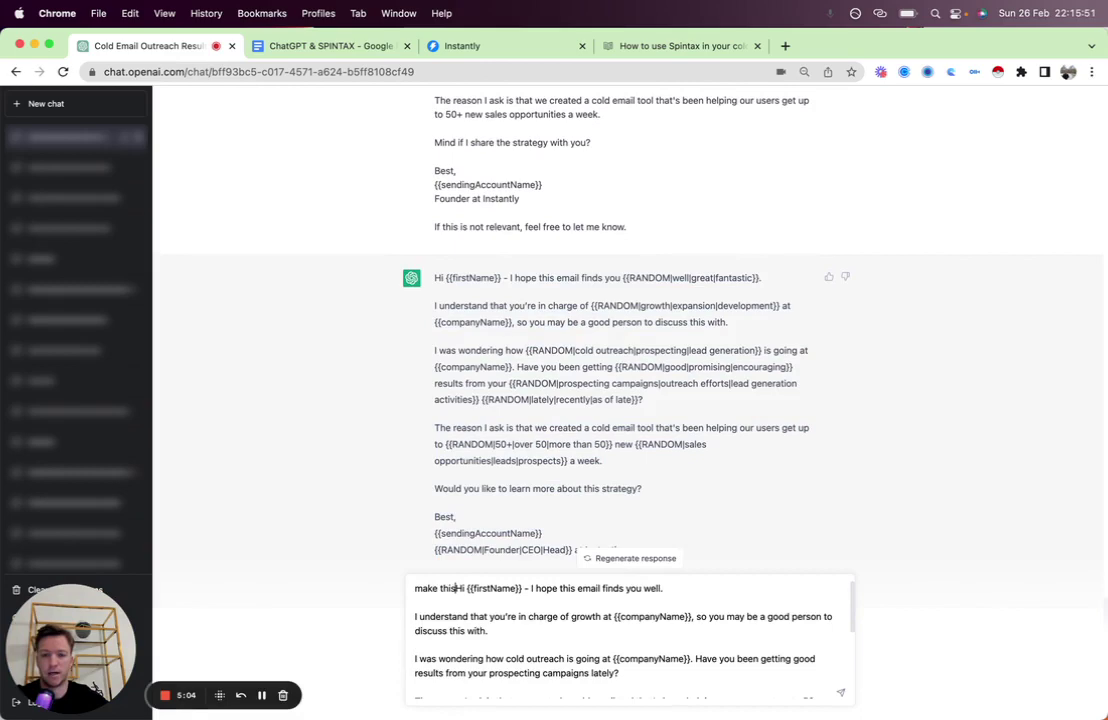
{"action": "type", "text": " cold email more con"}
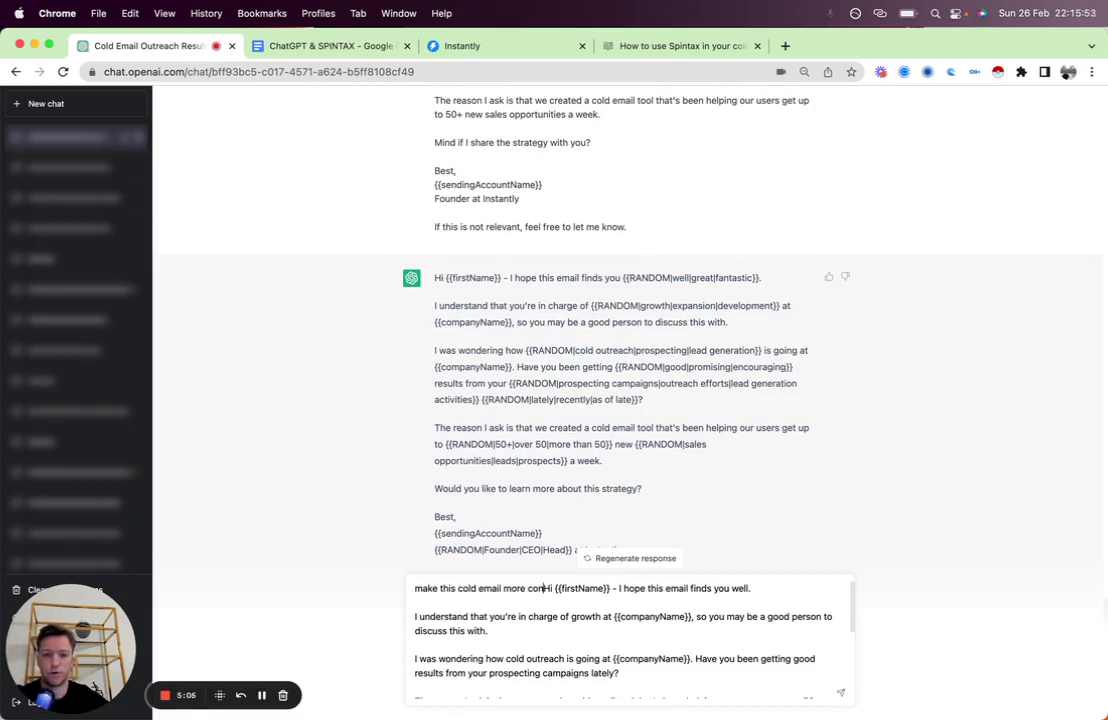
{"action": "type", "text": "cise:"}
{"action": "key", "text": "shift+Return"}
{"action": "key", "text": "shift+Return"}
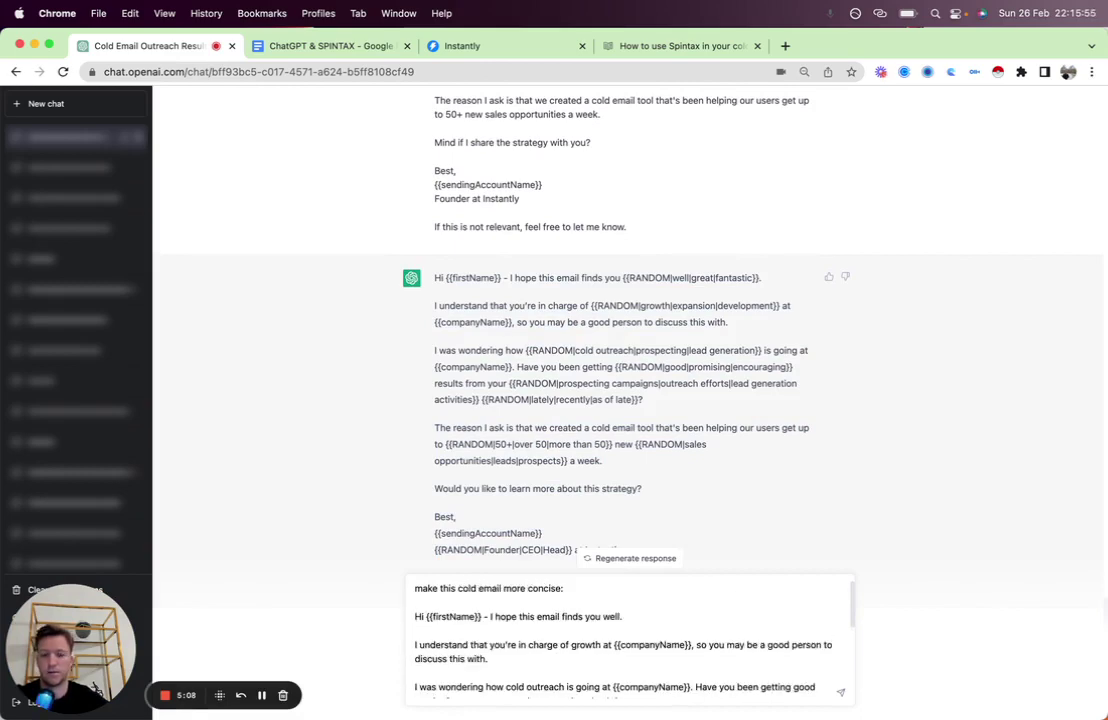
{"action": "key", "text": "Return"}
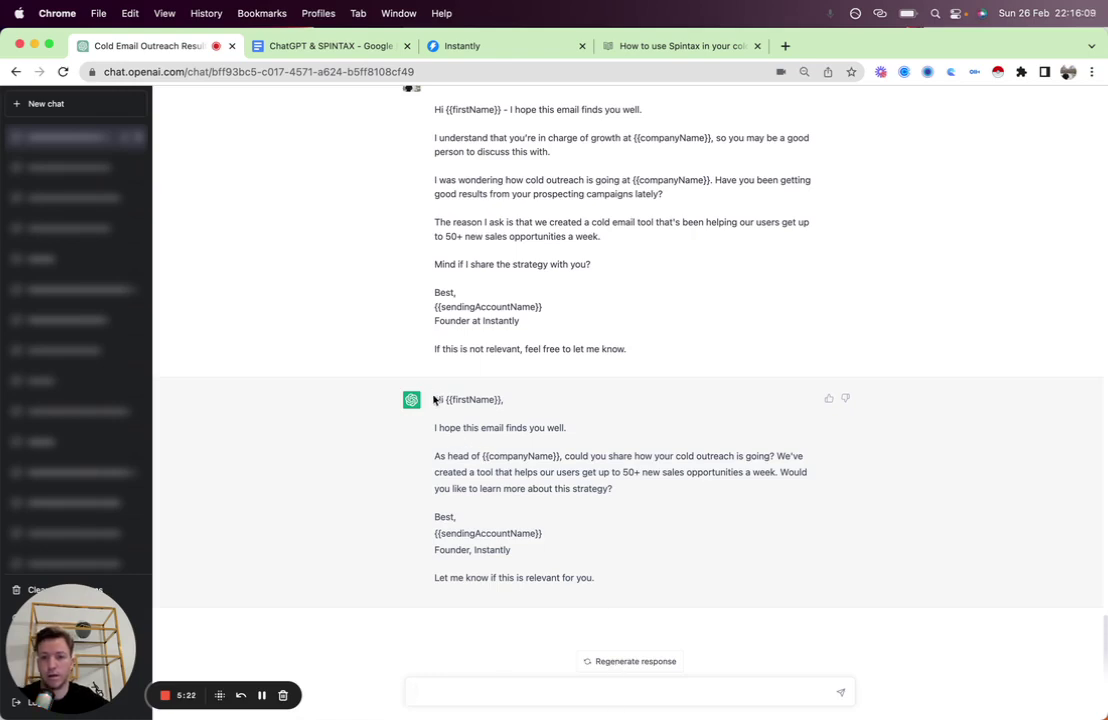
Try ChatGPT's concise email as the body of variant B in Instantly, and clear the body again.
{"action": "left_click_drag", "start_coordinate": [435, 399], "coordinate": [604, 577]}
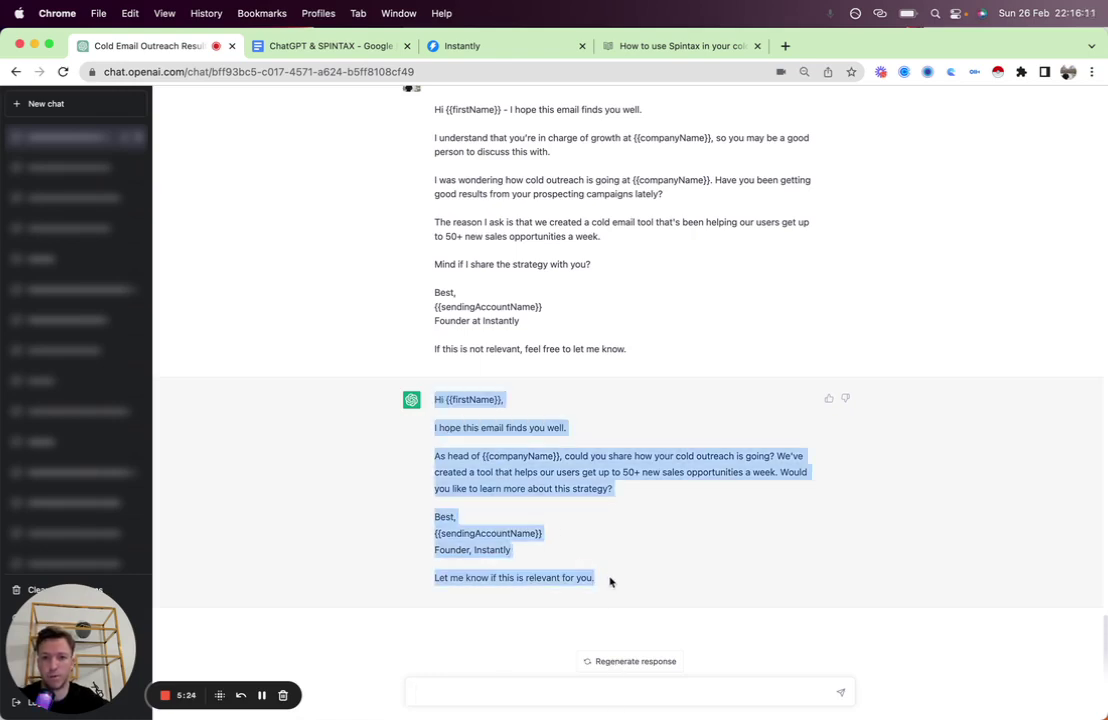
{"action": "left_click", "coordinate": [525, 468]}
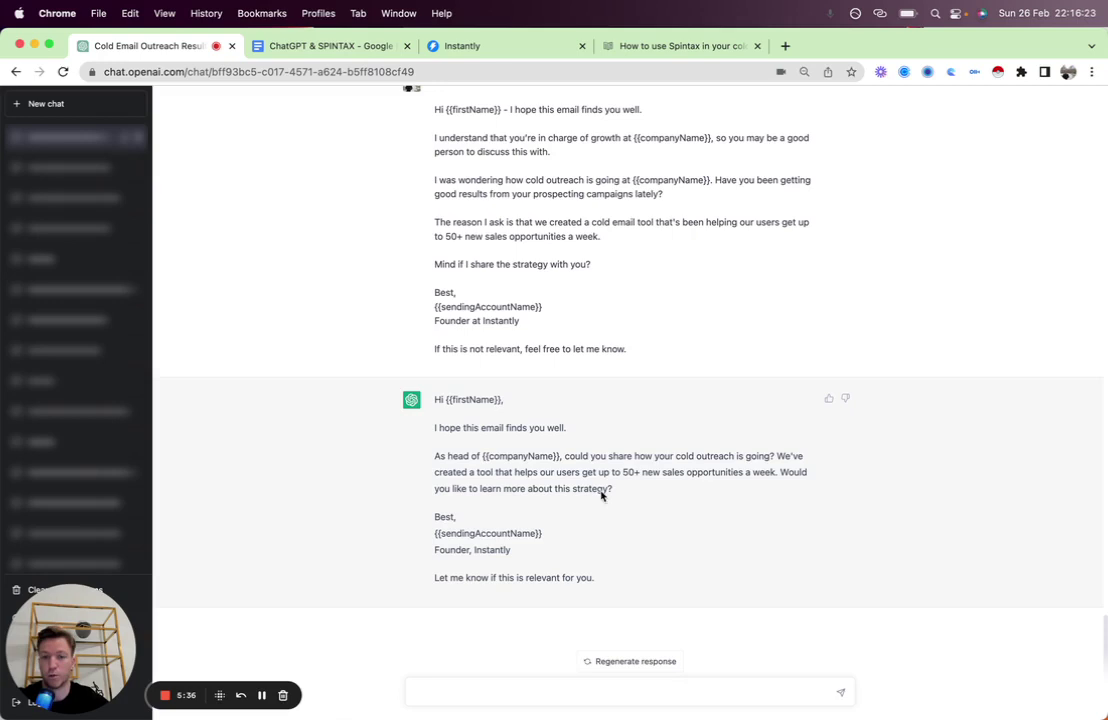
{"action": "left_click_drag", "start_coordinate": [437, 399], "coordinate": [611, 581]}
{"action": "key", "text": "super+c"}
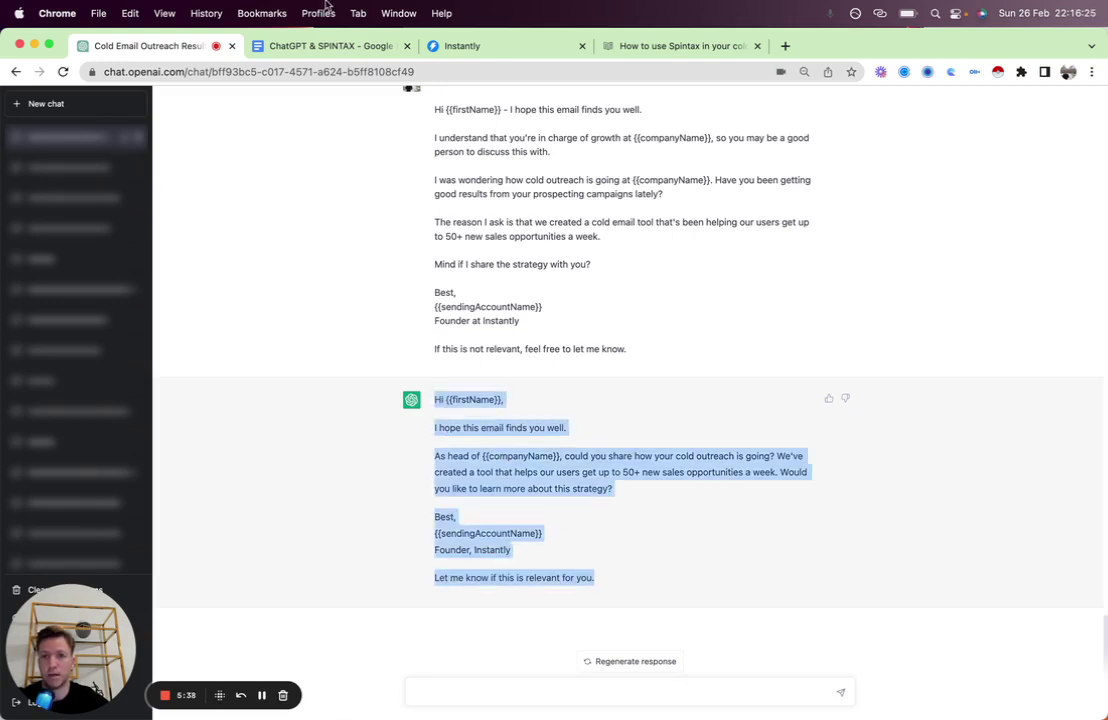
{"action": "left_click", "coordinate": [462, 46]}
{"action": "left_click", "coordinate": [401, 346]}
{"action": "key", "text": "super+v"}
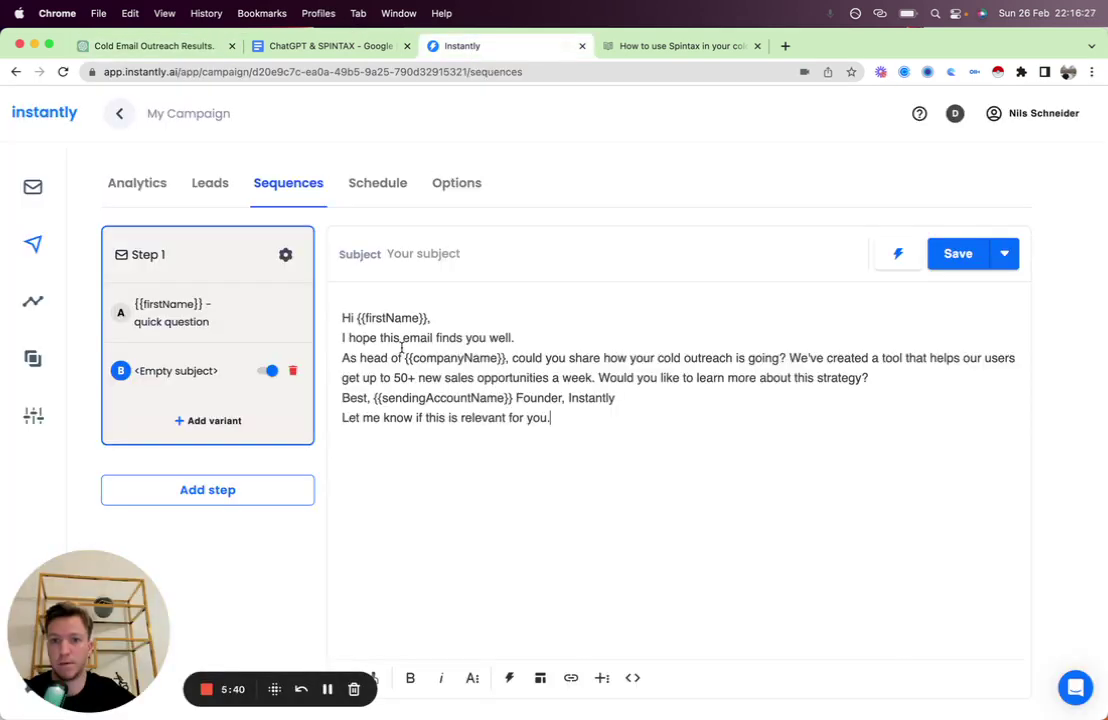
{"action": "key", "text": "super+a"}
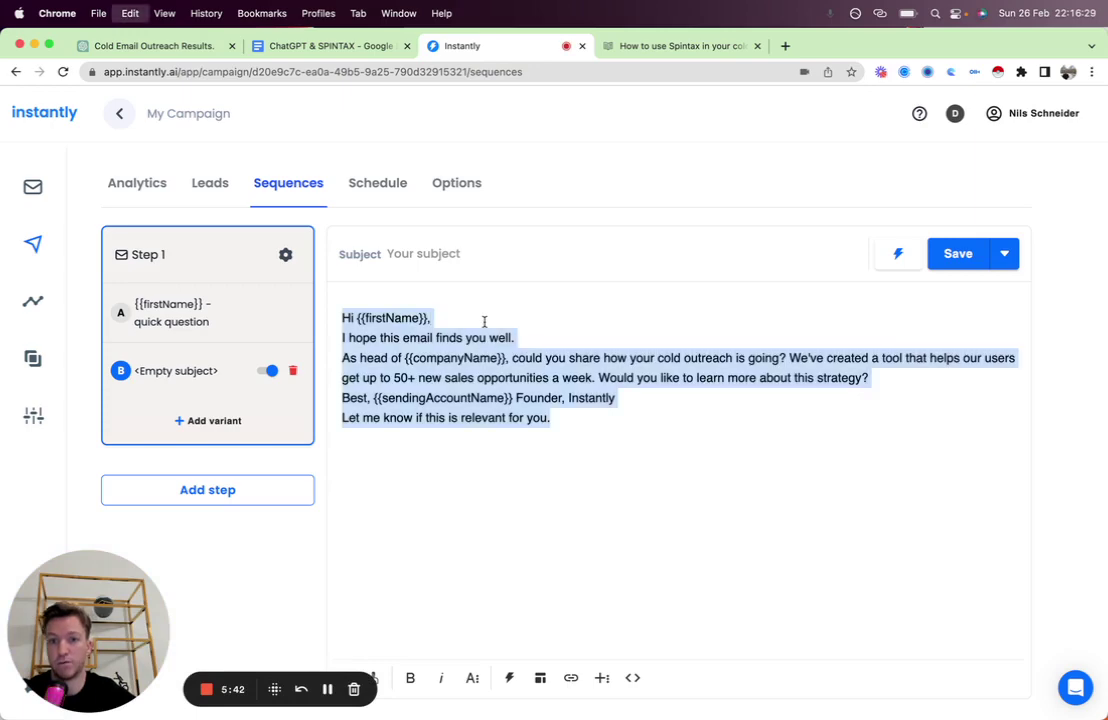
{"action": "key", "text": "BackSpace"}
Copy the spintax prompt, from "Add spintax to this cold email" through "already in brackets {{}}:", out of the Google Docs document.
{"action": "left_click", "coordinate": [160, 46]}
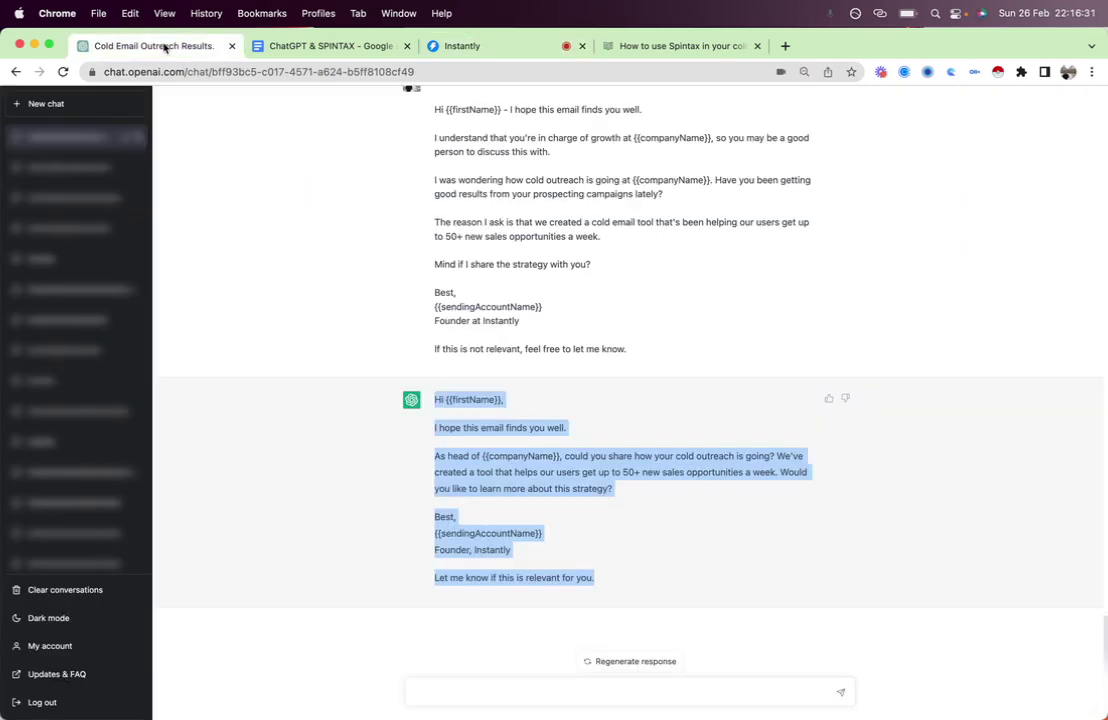
{"action": "left_click", "coordinate": [322, 47]}
{"action": "left_click", "coordinate": [441, 305]}
{"action": "scroll", "coordinate": [441, 305], "scroll_direction": "up", "scroll_amount": 2}
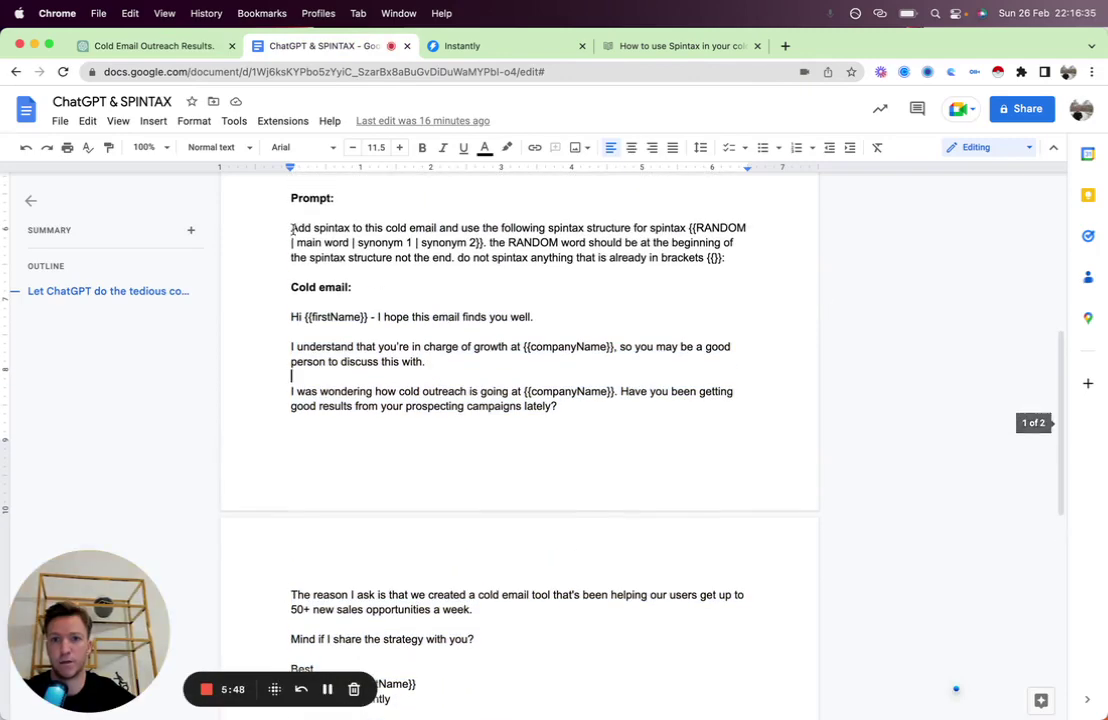
{"action": "mouse_move", "coordinate": [290, 228]}
{"action": "left_mouse_down"}
{"action": "mouse_move", "coordinate": [713, 268]}
{"action": "mouse_move", "coordinate": [730, 255]}
{"action": "mouse_move", "coordinate": [291, 226]}
{"action": "left_mouse_up"}
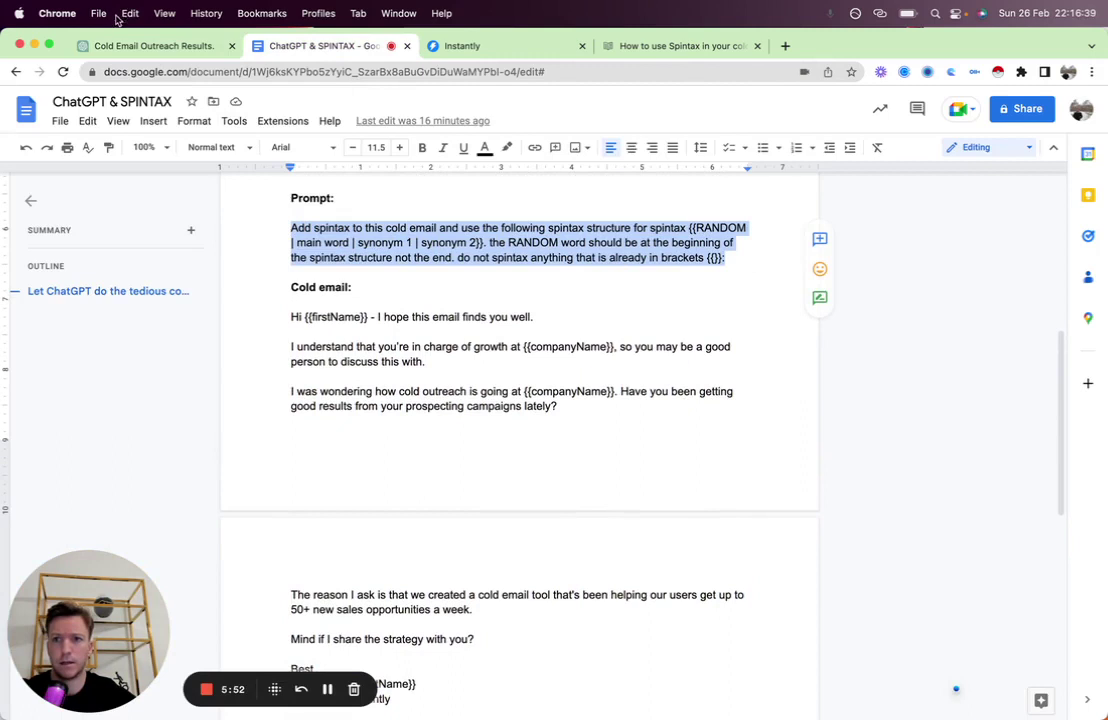
Paste the spintax prompt into a new ChatGPT message, remove the lead-in "spintax the above cold email." written before it, and send it.
{"action": "left_click", "coordinate": [121, 47]}
{"action": "left_click", "coordinate": [460, 690]}
{"action": "type", "text": "sp"}
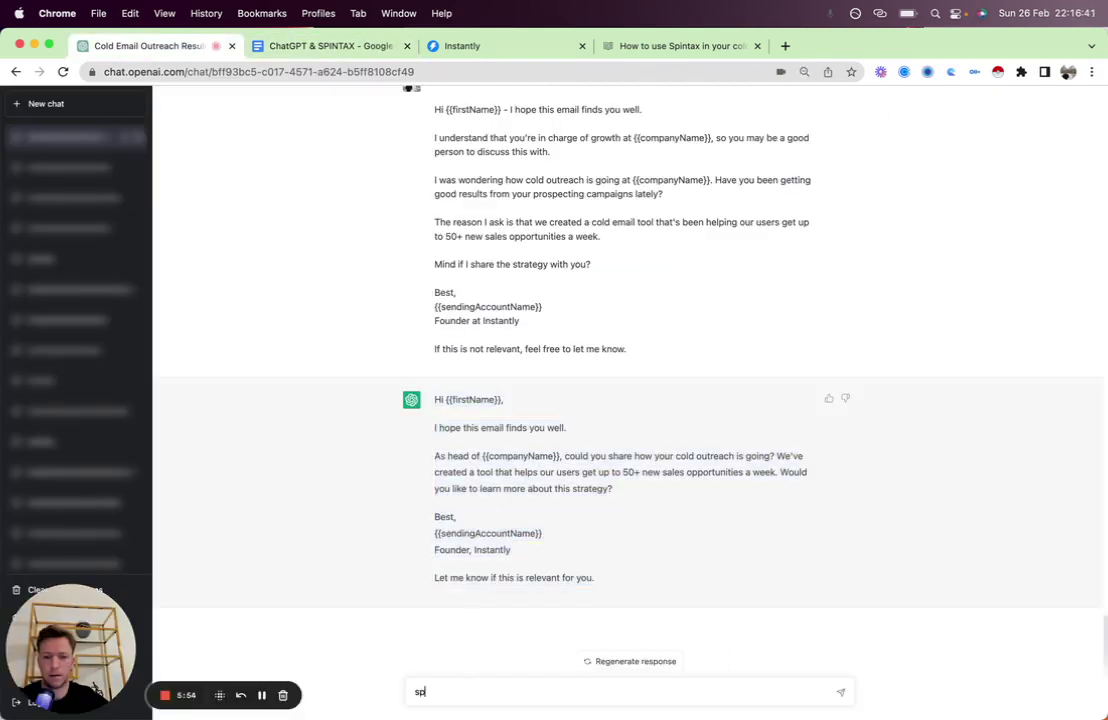
{"action": "type", "text": "intax the"}
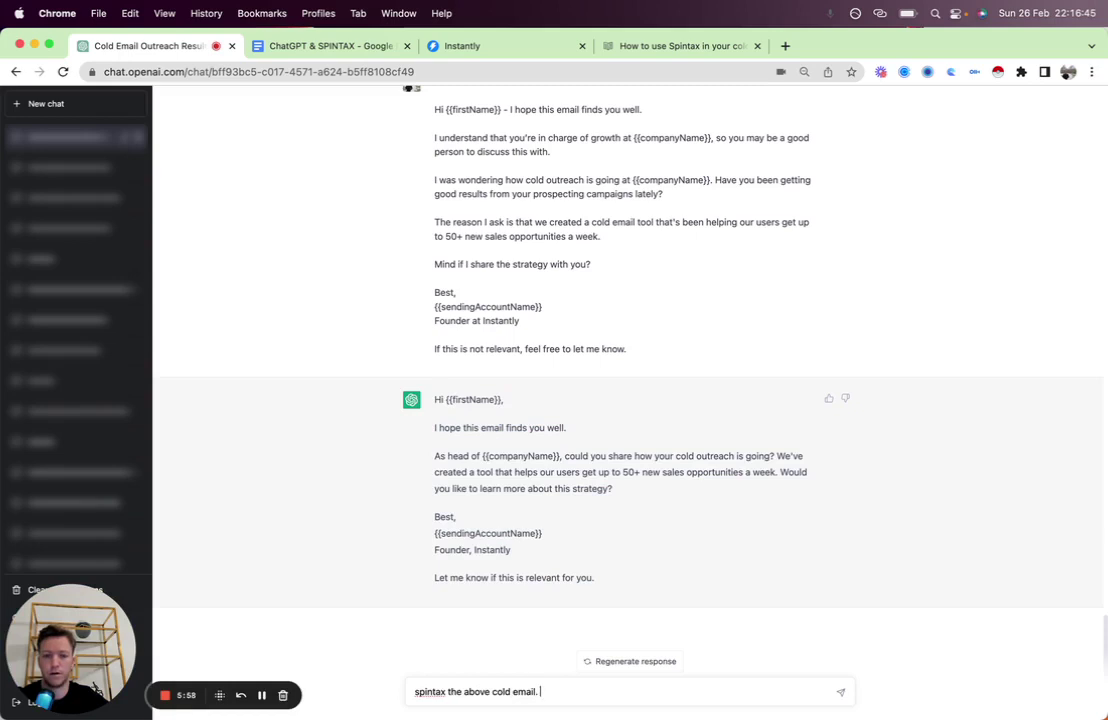
{"action": "type", "text": " above cold email."}
{"action": "key", "text": "super+v"}
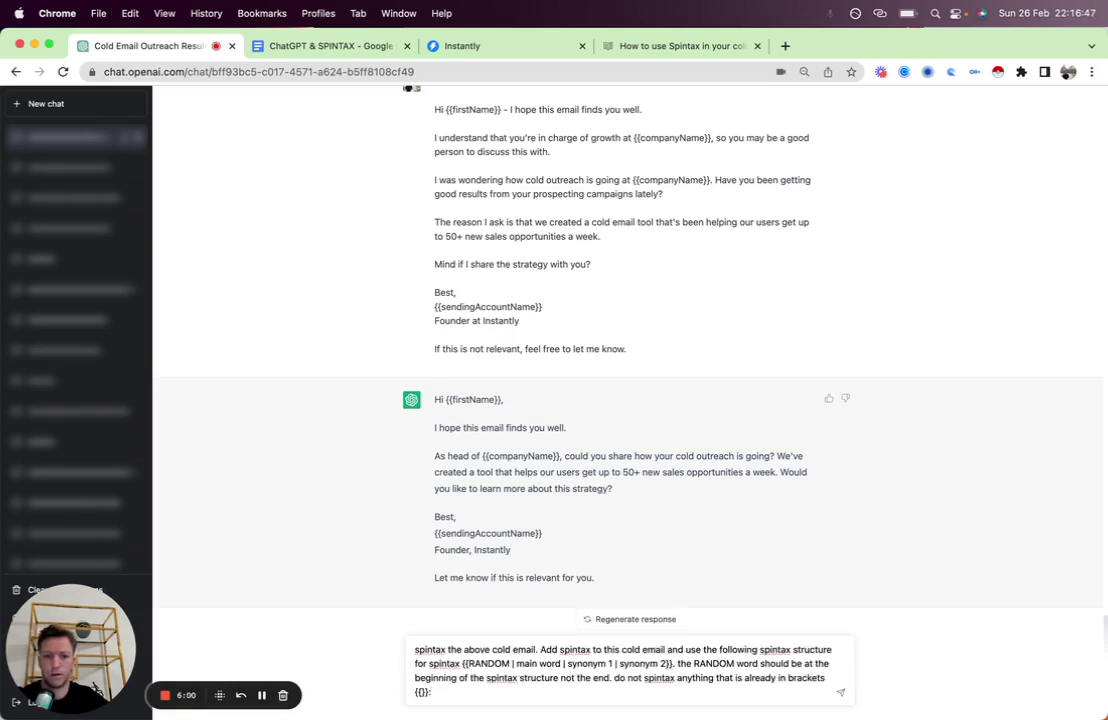
{"action": "left_click", "coordinate": [540, 649]}
{"action": "key", "text": "shift+super+Up"}
{"action": "key", "text": "BackSpace"}
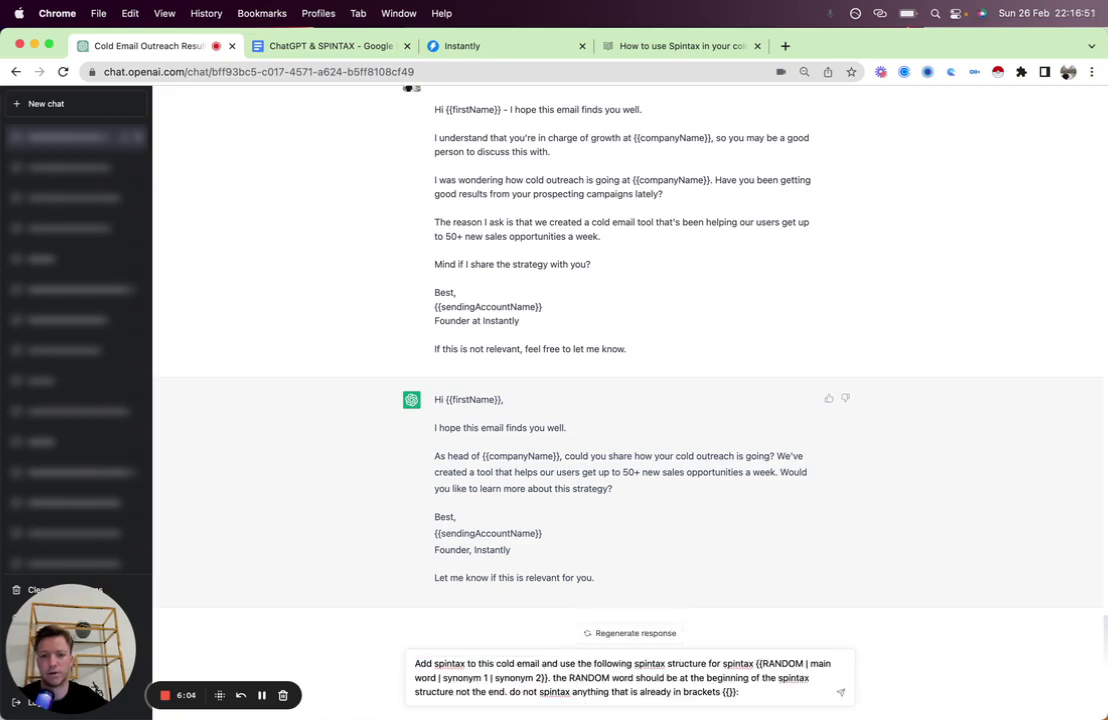
{"action": "key", "text": "Return"}
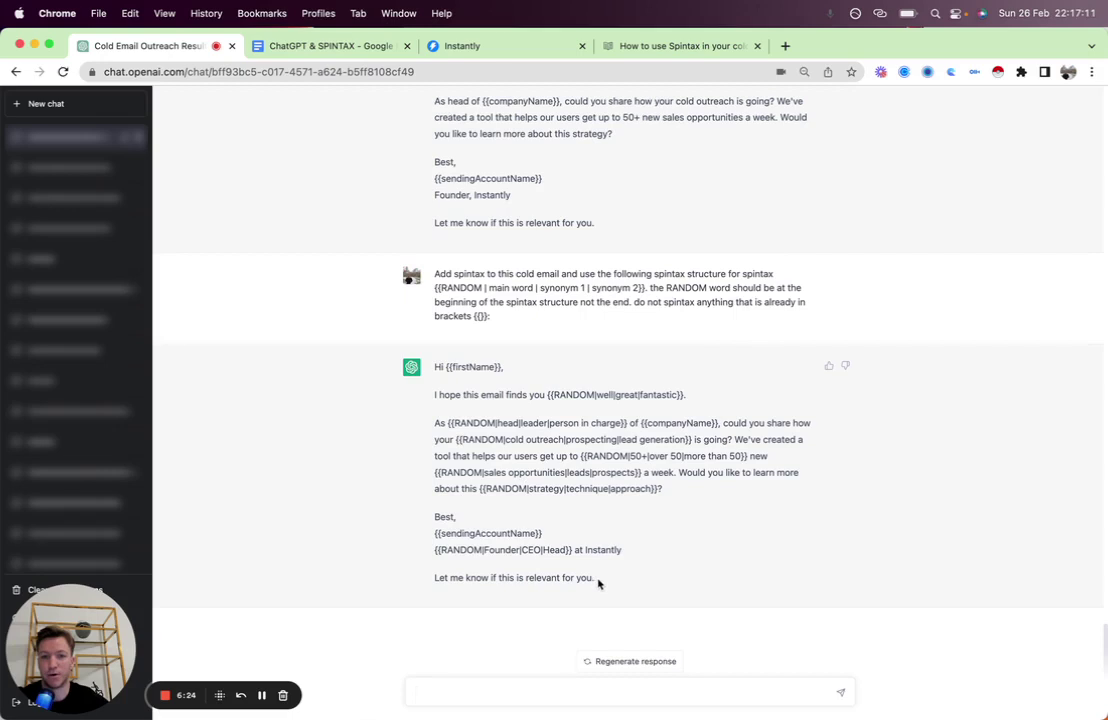
Copy ChatGPT's spintax version of the concise email and paste it into the body of variant B in Instantly.
{"action": "left_click_drag", "start_coordinate": [598, 584], "coordinate": [432, 373]}
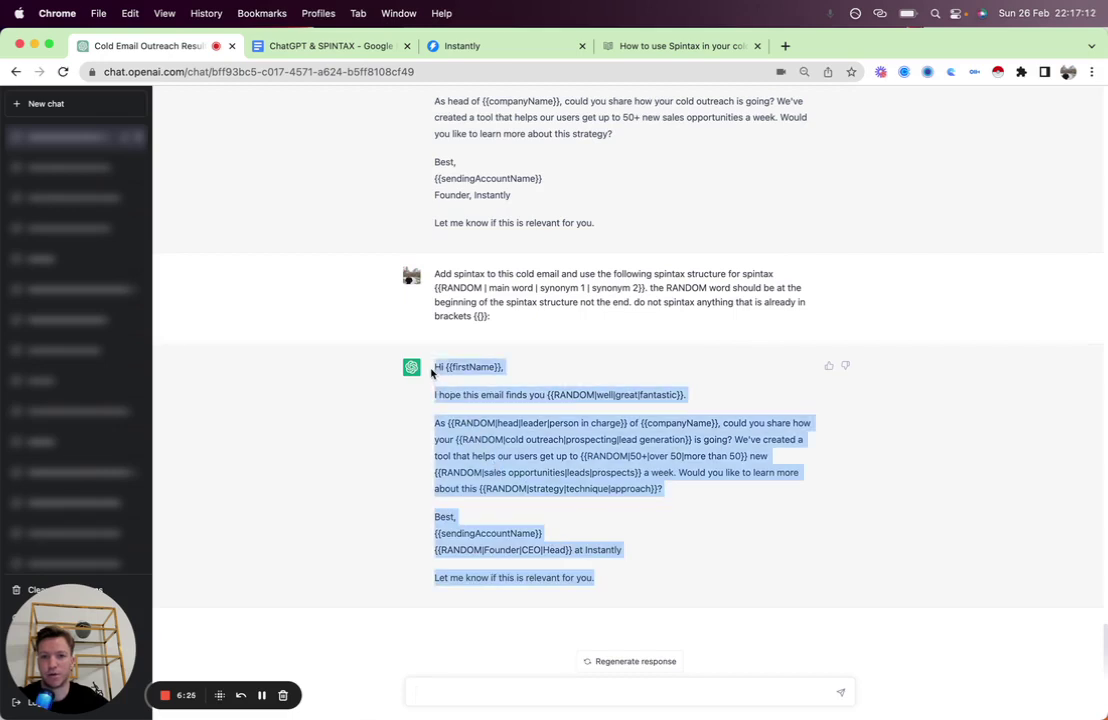
{"action": "left_click", "coordinate": [460, 46]}
{"action": "key", "text": "super+v"}
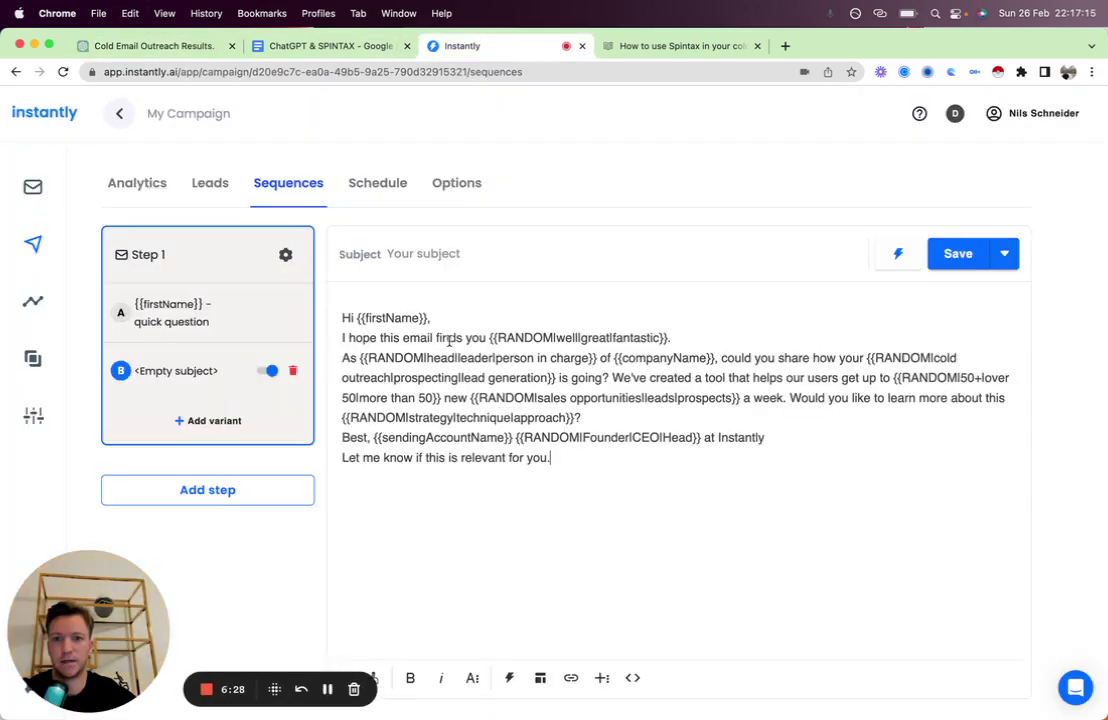
Add a blank line below the greeting in variant B and replace the {{RANDOM|well|great|fantastic}} spintax with "well.".
{"action": "left_click", "coordinate": [432, 318]}
{"action": "key", "text": "Return"}
{"action": "key", "text": "End"}
{"action": "key", "text": "Left"}
{"action": "key", "text": "shift+Left"}
{"action": "key", "text": "shift+Left"}
{"action": "key", "text": "shift+Left"}
{"action": "key", "text": "shift+Left"}
{"action": "key", "text": "shift+Left"}
{"action": "key", "text": "shift+Left"}
{"action": "key", "text": "shift+Left"}
{"action": "key", "text": "shift+Left"}
{"action": "key", "text": "shift+Left"}
{"action": "key", "text": "shift+Left"}
{"action": "key", "text": "shift+Left"}
{"action": "key", "text": "shift+Left"}
{"action": "key", "text": "shift+Left"}
{"action": "key", "text": "shift+Left"}
{"action": "key", "text": "shift+Left"}
{"action": "key", "text": "shift+Left"}
{"action": "key", "text": "shift+Left"}
{"action": "key", "text": "shift+Left"}
{"action": "key", "text": "shift+Left"}
{"action": "key", "text": "shift+Left"}
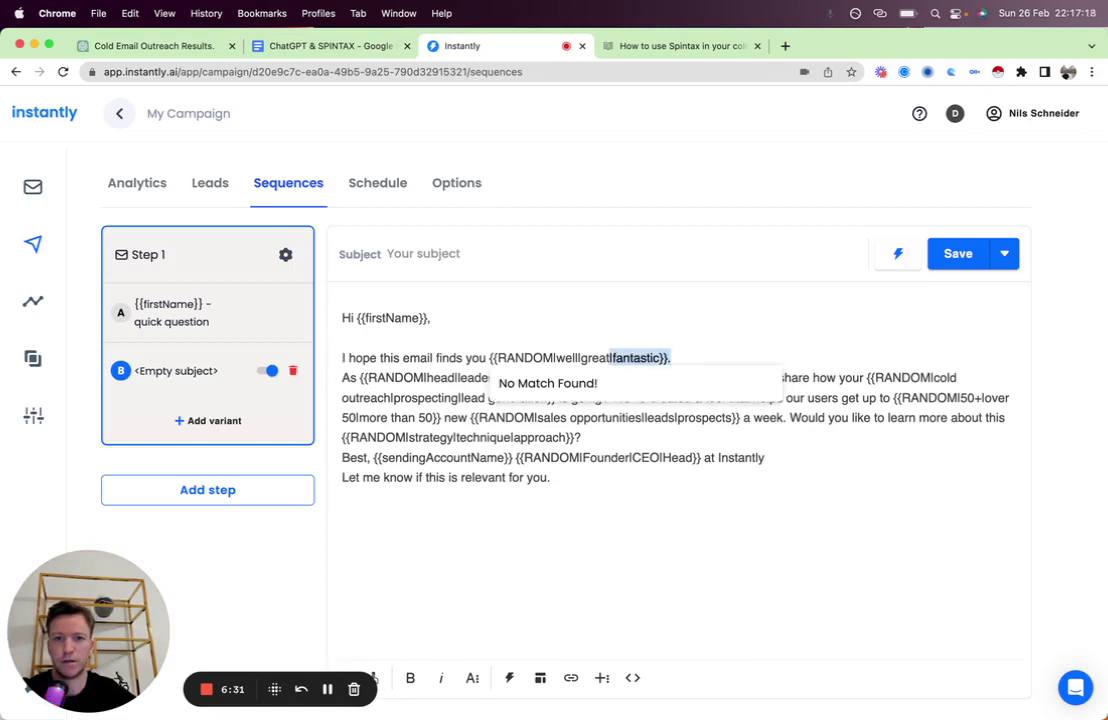
{"action": "key", "text": "shift+Left"}
{"action": "key", "text": "shift+Left"}
{"action": "key", "text": "shift+Left"}
{"action": "key", "text": "shift+Left"}
{"action": "key", "text": "shift+Left"}
{"action": "key", "text": "shift+Left"}
{"action": "key", "text": "shift+Left"}
{"action": "key", "text": "shift+Left"}
{"action": "key", "text": "shift+Left"}
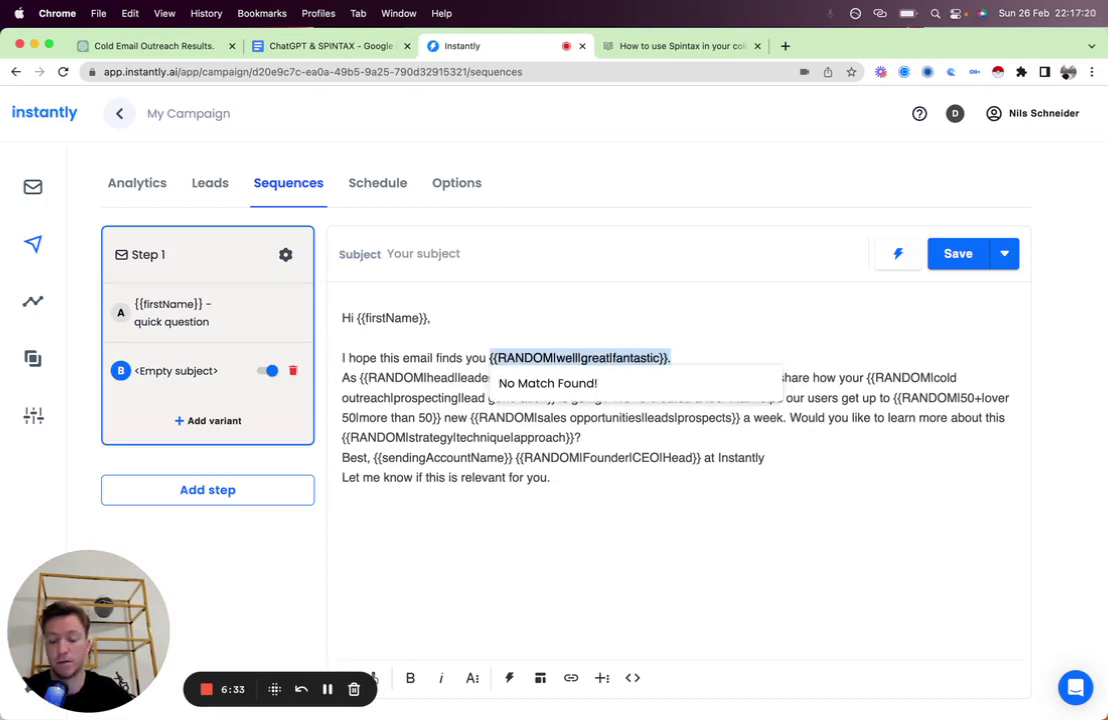
{"action": "type", "text": "well."}
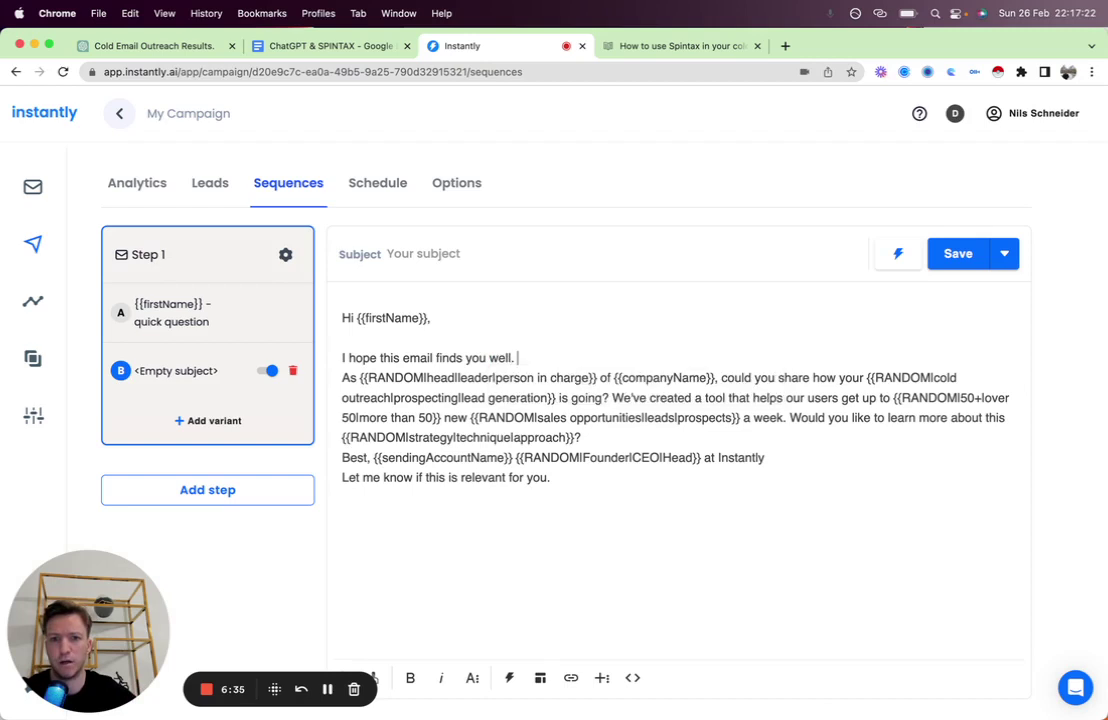
Separate variant B's remaining paragraphs with blank lines, move the Founder/CEO/Head line below the sender name, and save the campaign.
{"action": "key", "text": "Return"}
{"action": "left_click", "coordinate": [596, 459]}
{"action": "key", "text": "Return"}
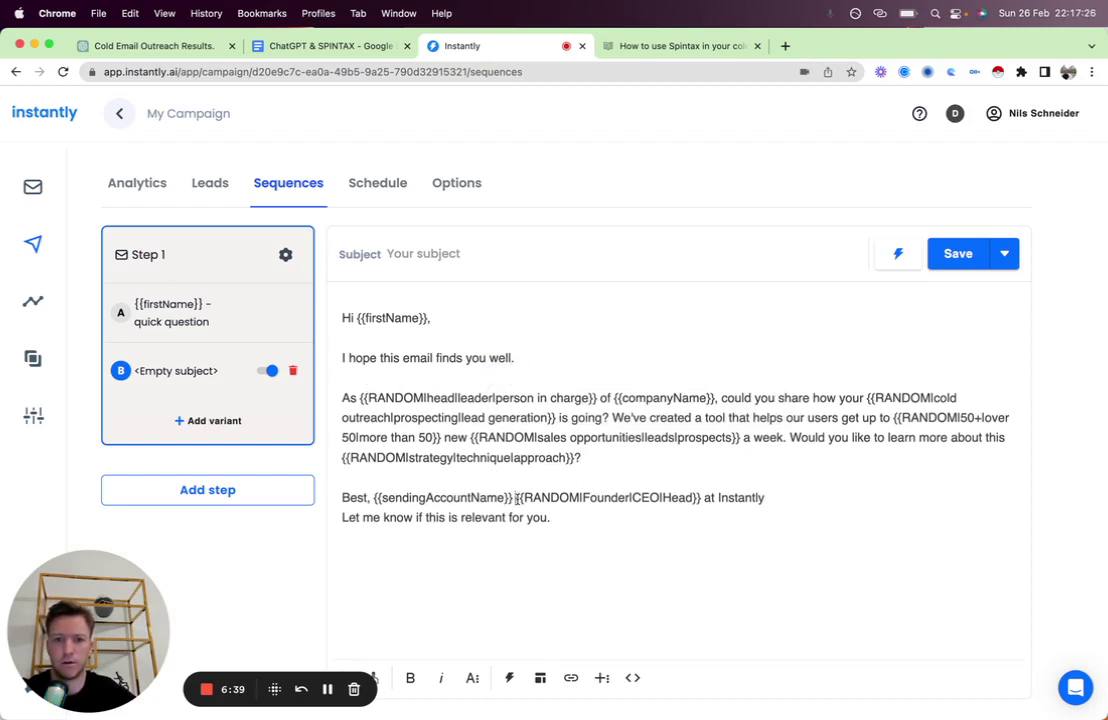
{"action": "left_click", "coordinate": [580, 518]}
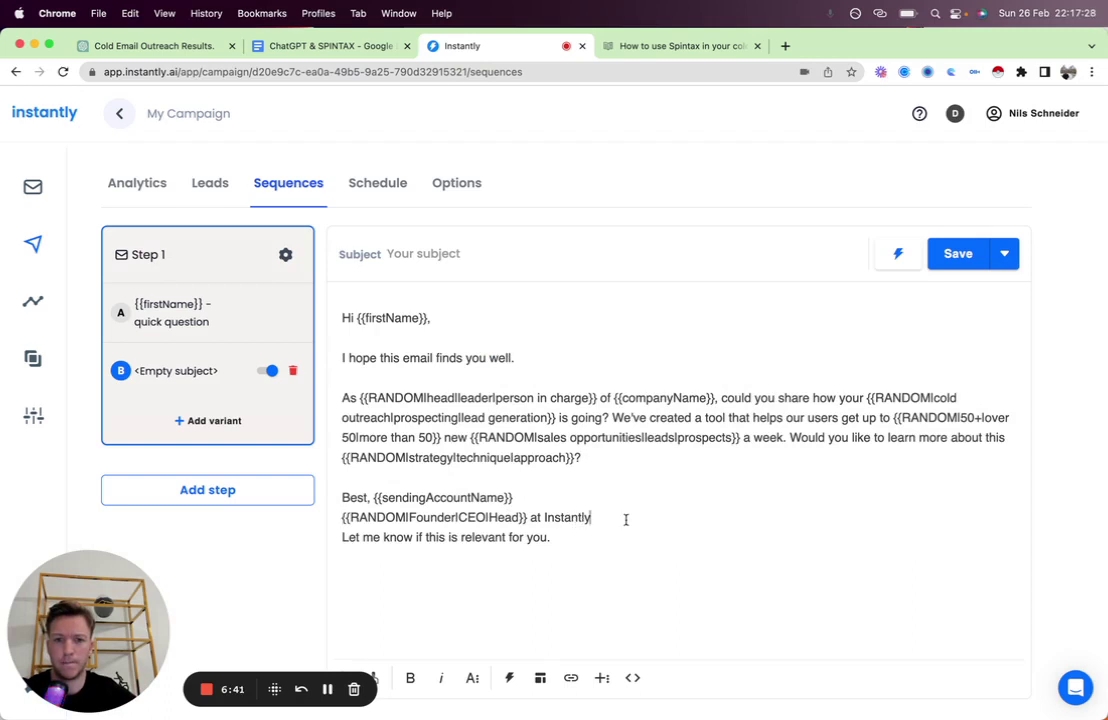
{"action": "key", "text": "Return"}
{"action": "left_click", "coordinate": [577, 557]}
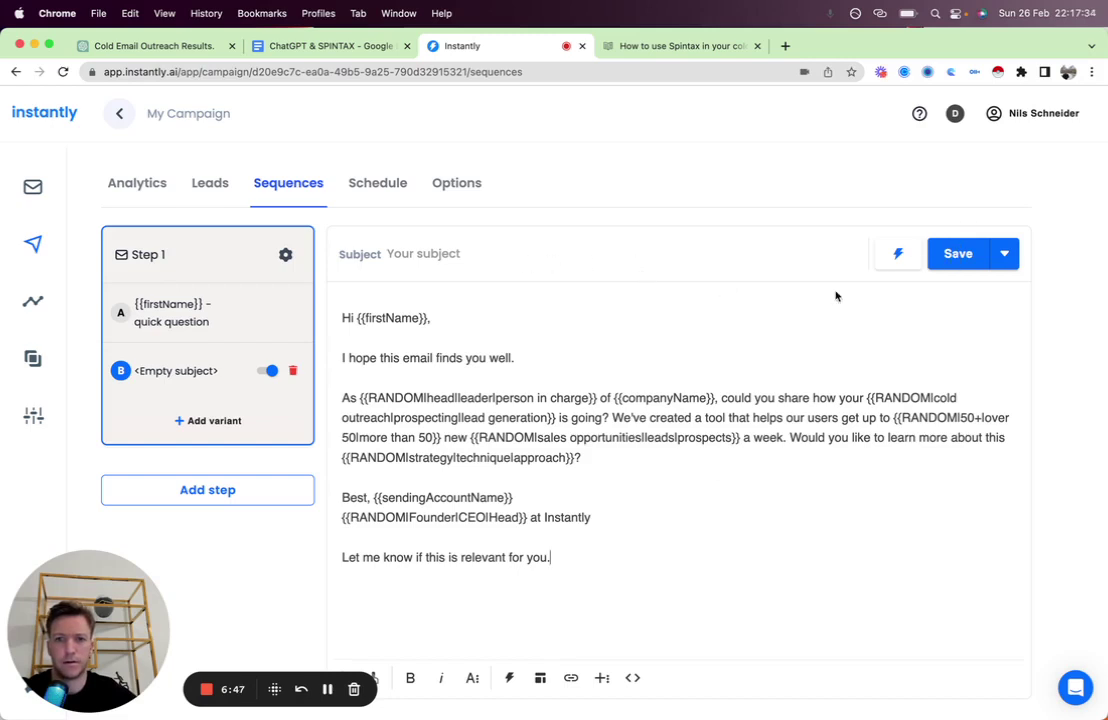
{"action": "left_click", "coordinate": [968, 254]}
Set variant B's subject to "{{firstName}} - quick question" and save the campaign.
{"action": "left_click", "coordinate": [594, 253]}
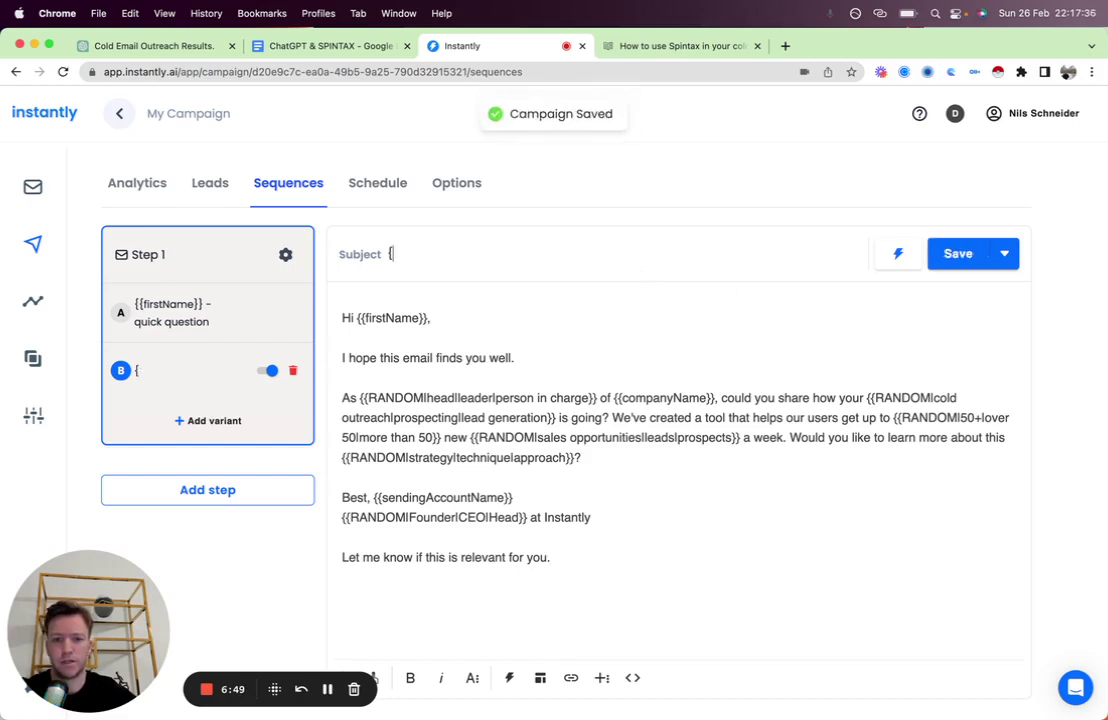
{"action": "type", "text": "{{firstName}} - quick "}
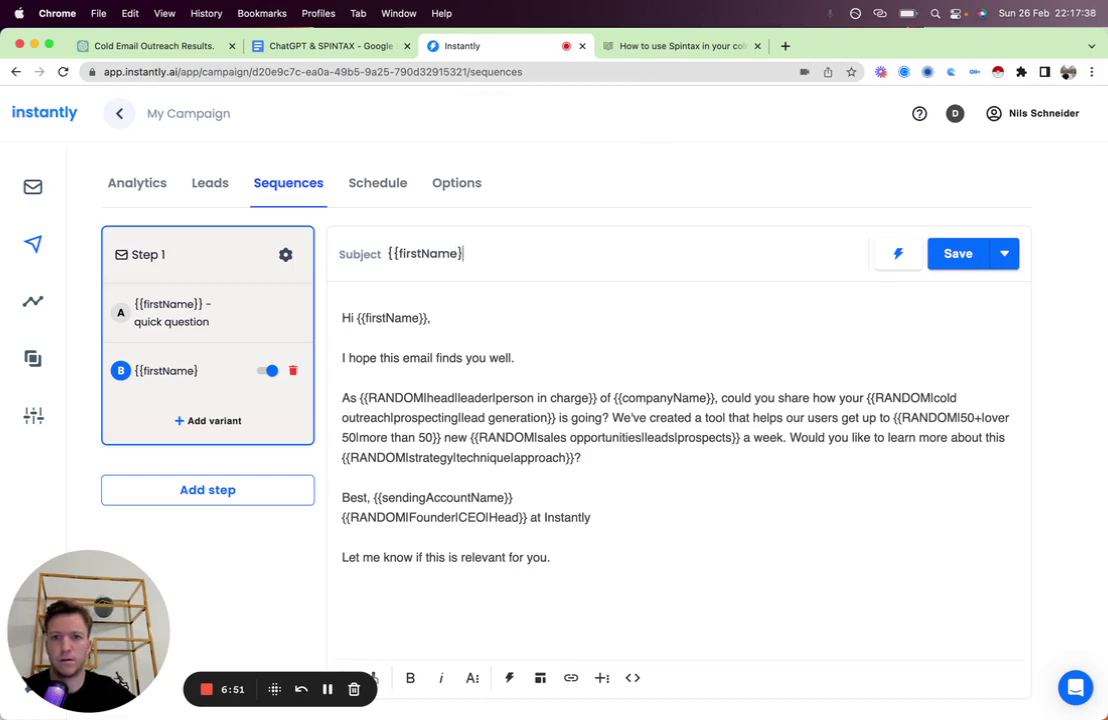
{"action": "type", "text": "question"}
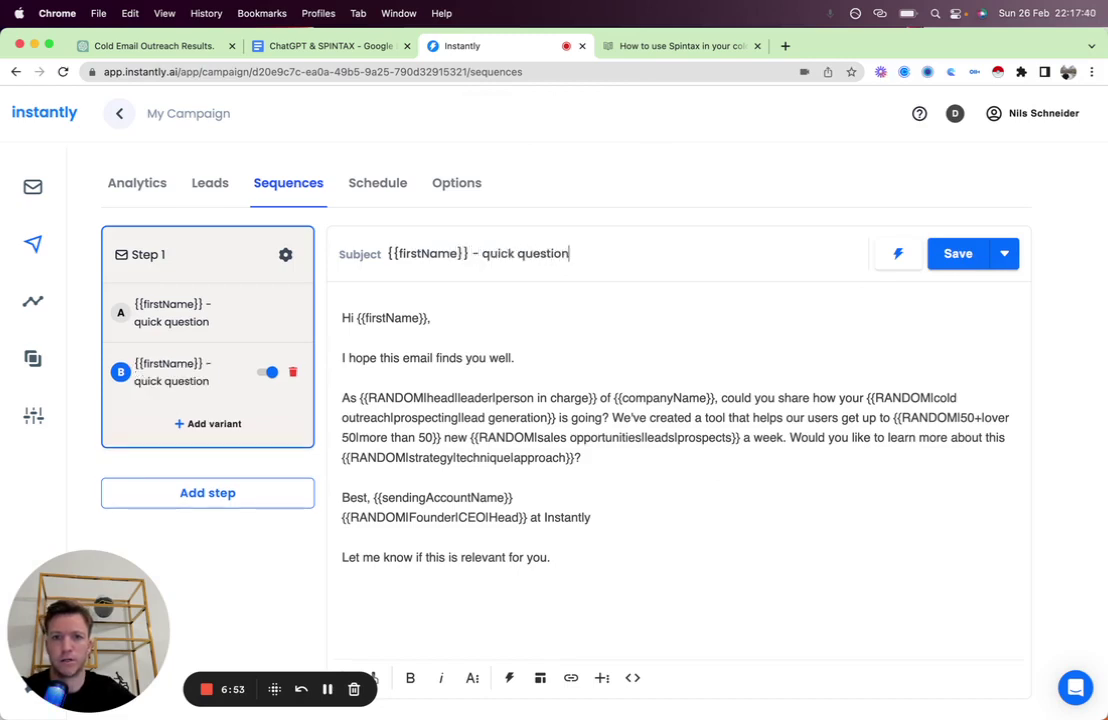
{"action": "left_click", "coordinate": [956, 258]}
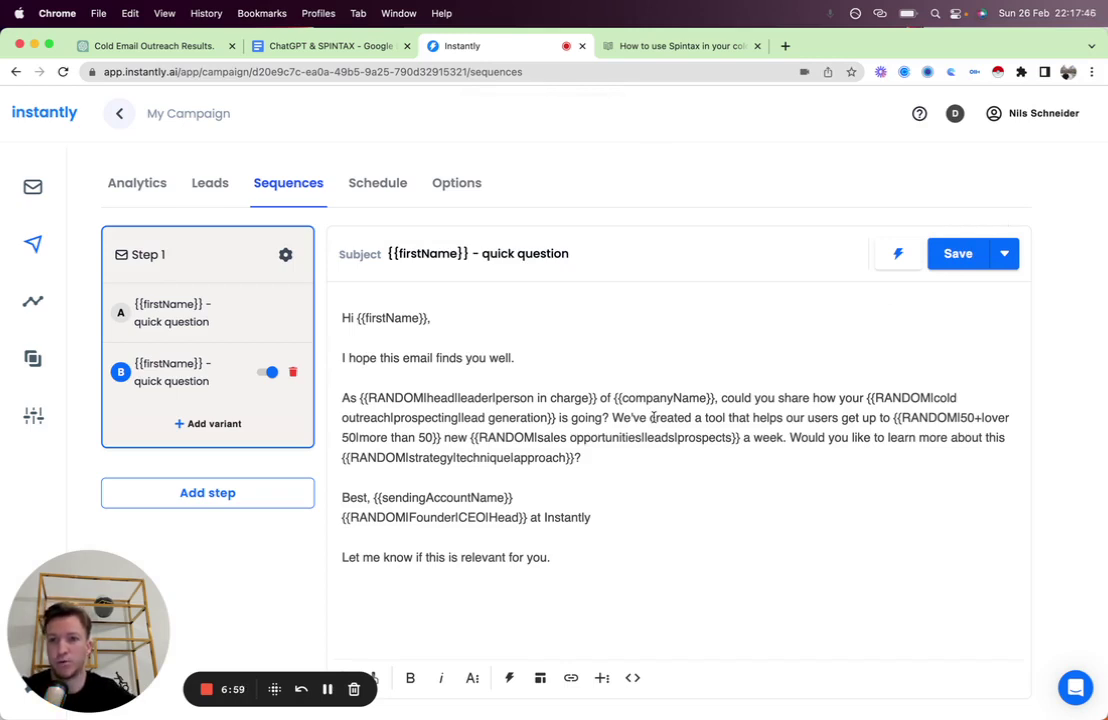
Review variant A, and in variant B move the "Would you like to learn more" question into its own paragraph.
{"action": "left_click", "coordinate": [170, 308]}
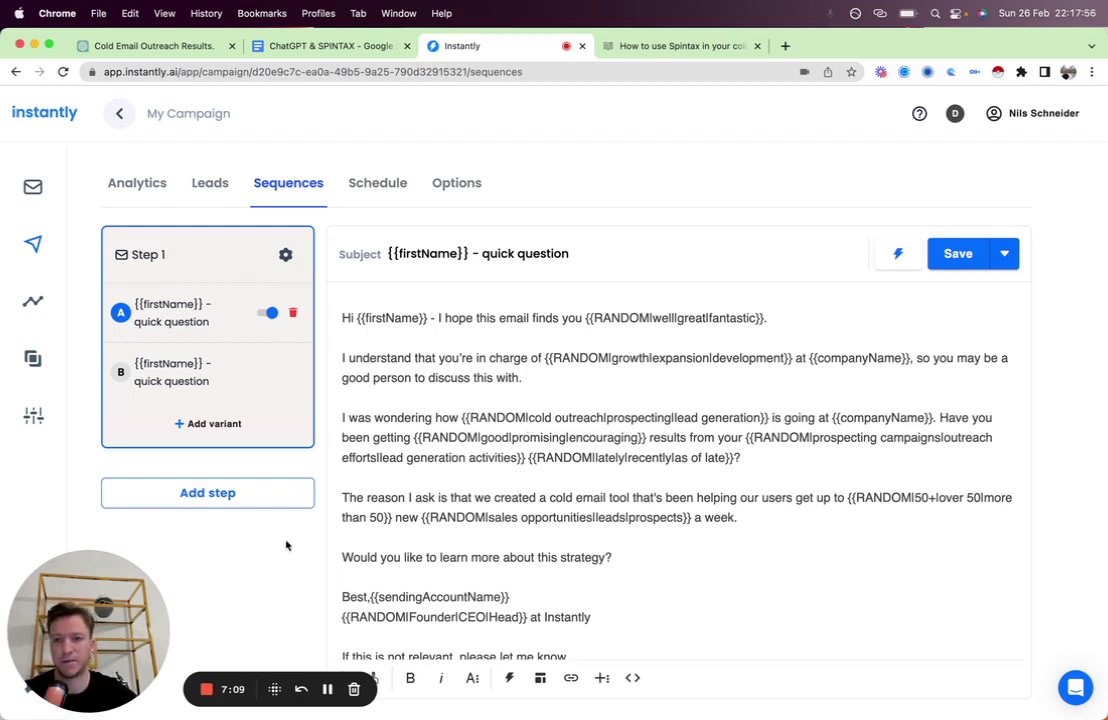
{"action": "left_click", "coordinate": [182, 377]}
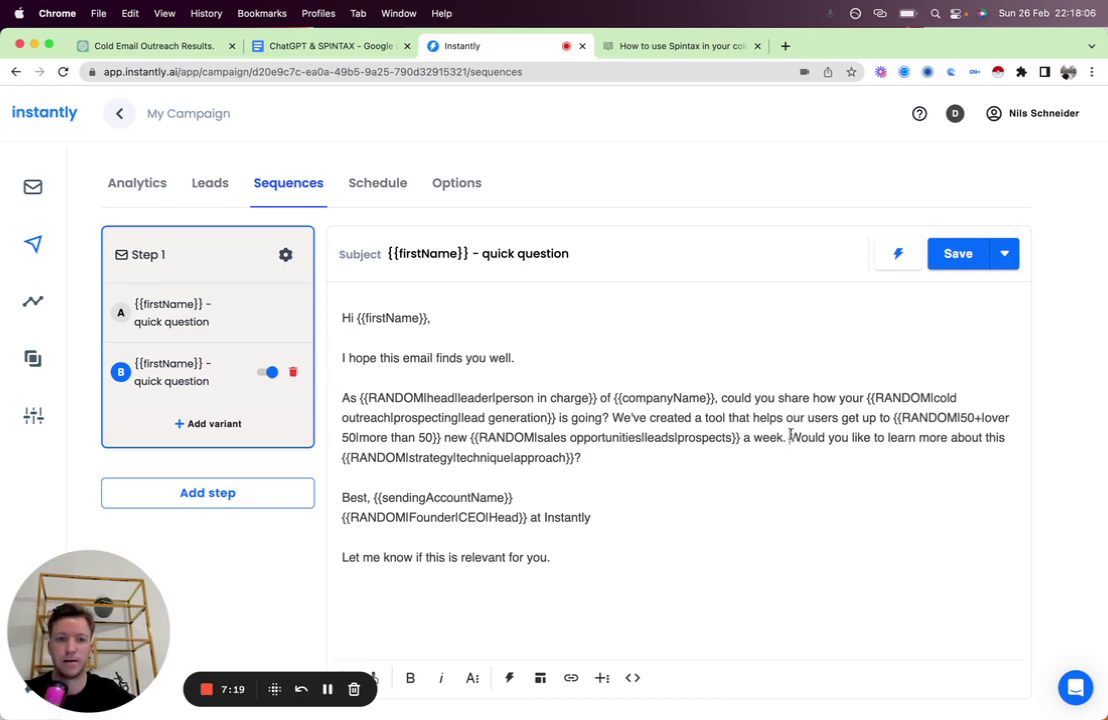
{"action": "key", "text": "Return"}
{"action": "key", "text": "Return"}
{"action": "left_click", "coordinate": [638, 540]}
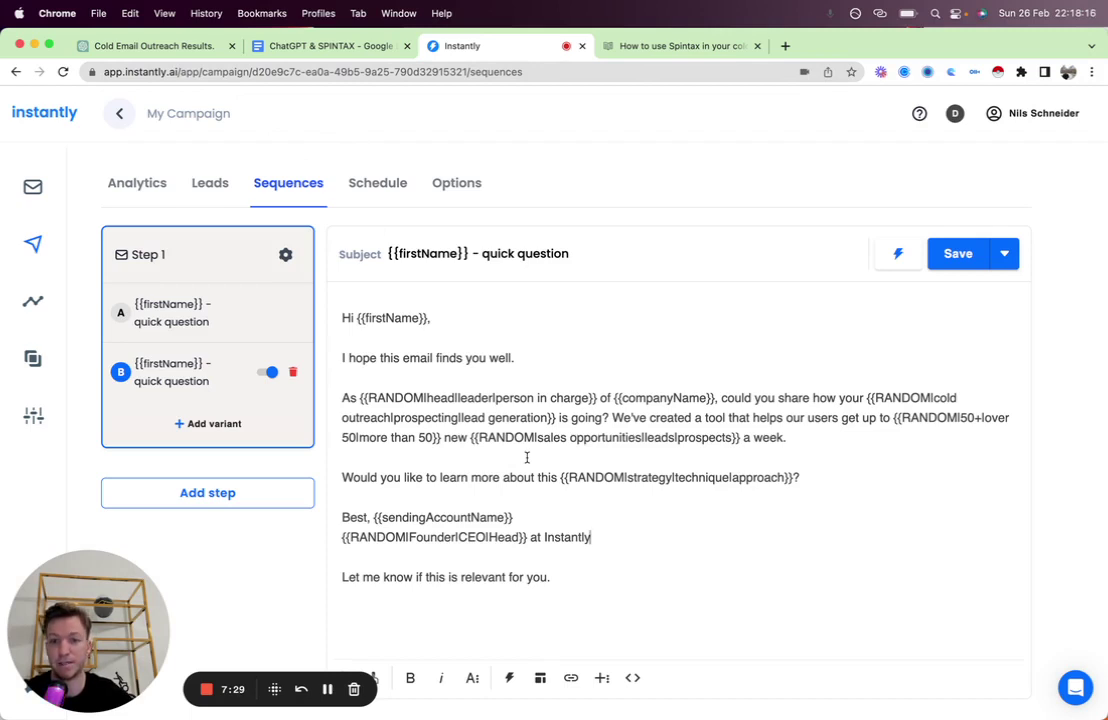
Review variant A's email down to its closing line and save the campaign.
{"action": "left_click", "coordinate": [193, 312]}
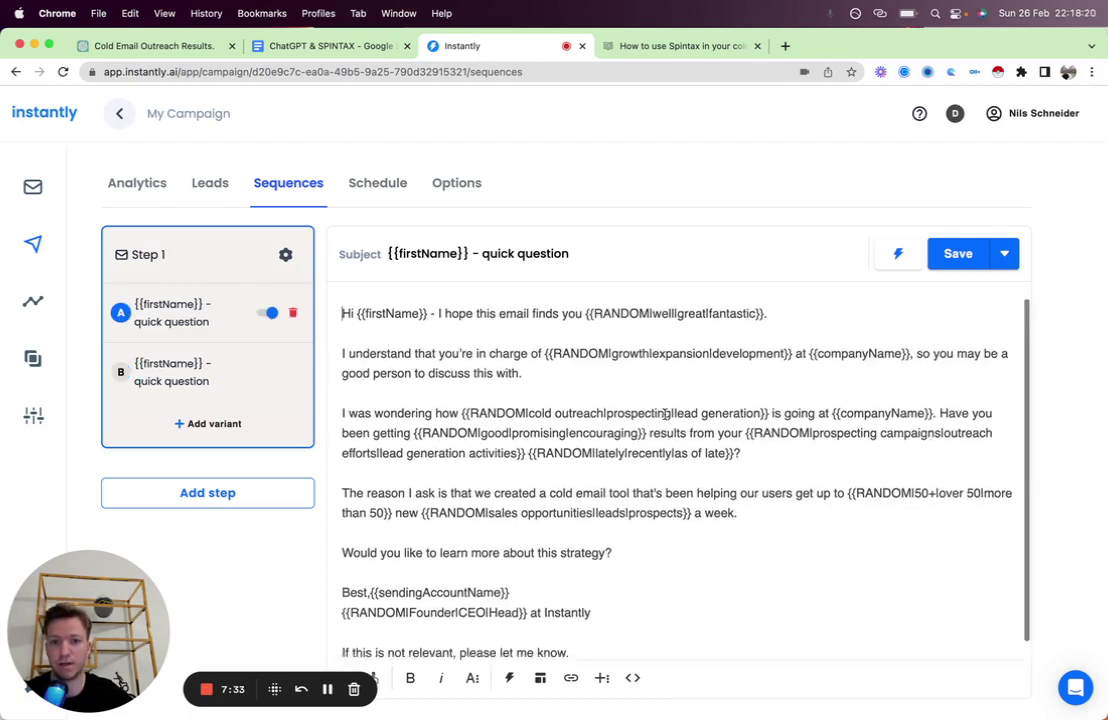
{"action": "scroll", "coordinate": [664, 414], "scroll_direction": "down", "scroll_amount": 1}
{"action": "scroll", "coordinate": [664, 414], "scroll_direction": "up", "scroll_amount": 1}
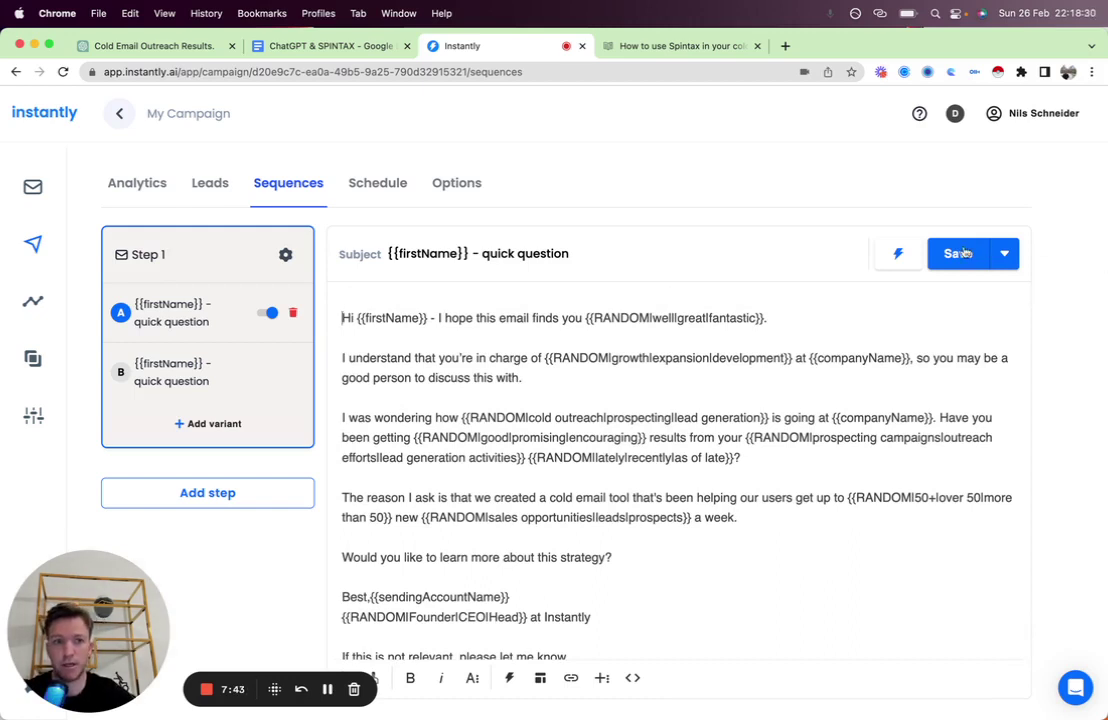
{"action": "key", "text": "super+s"}
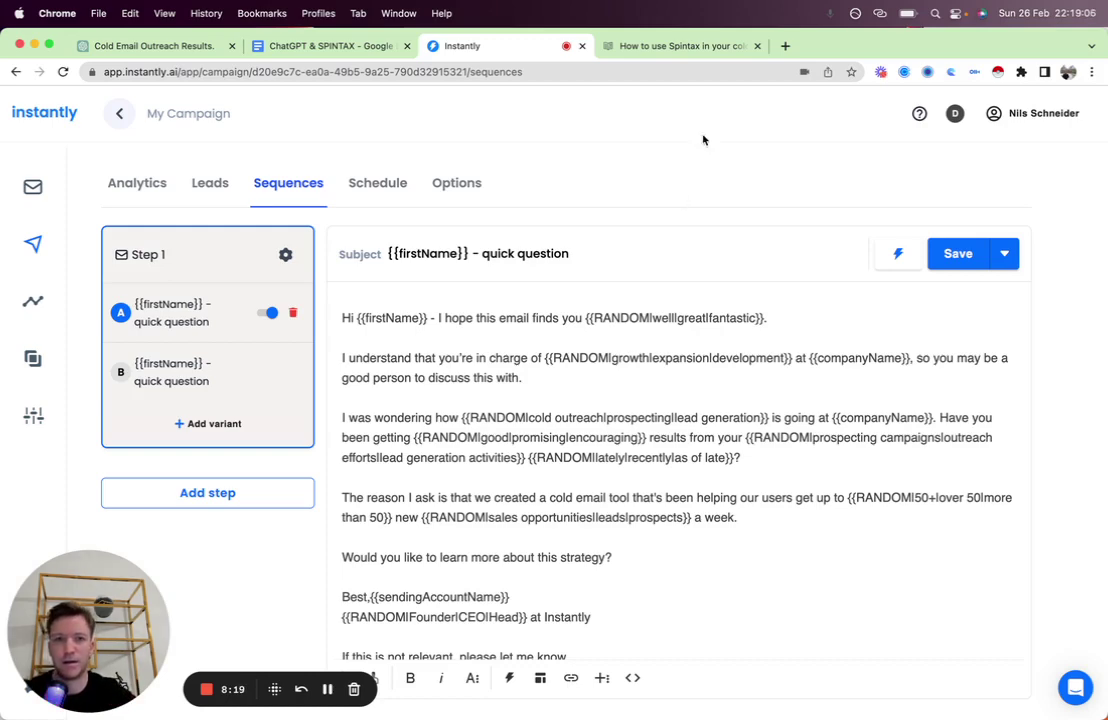
Open the instantly.ai website in a new browser tab, and return to the ChatGPT & SPINTAX document in Google Docs.
{"action": "left_click", "coordinate": [785, 46]}
{"action": "type", "text": "instant"}
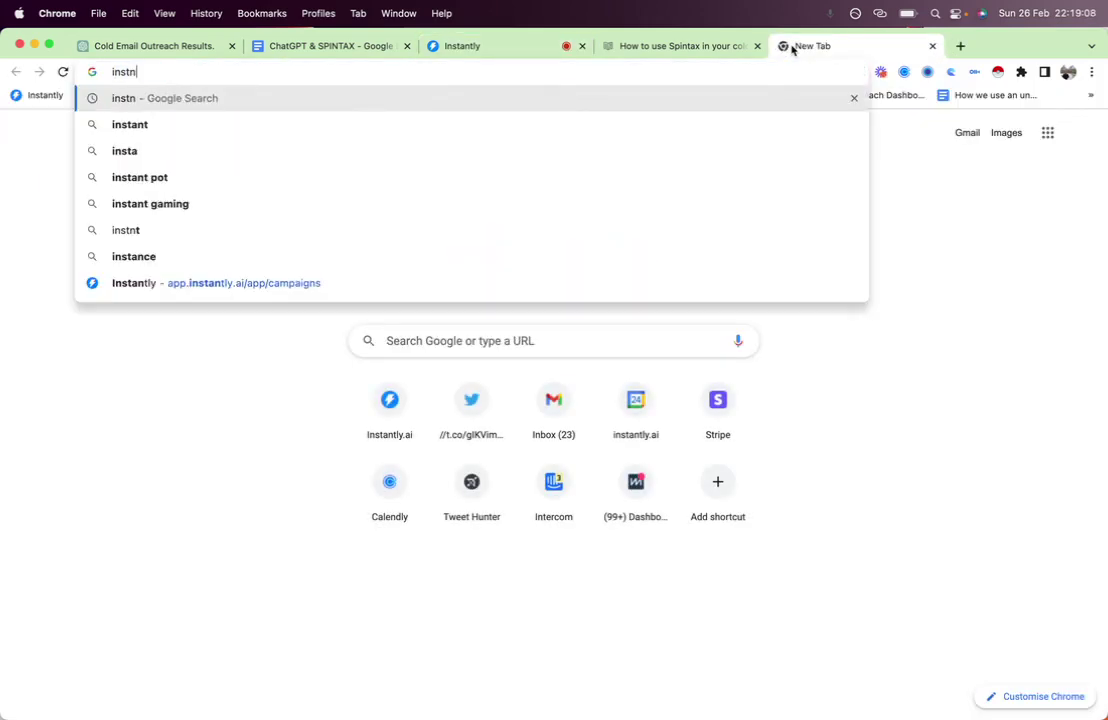
{"action": "key", "text": "Return"}
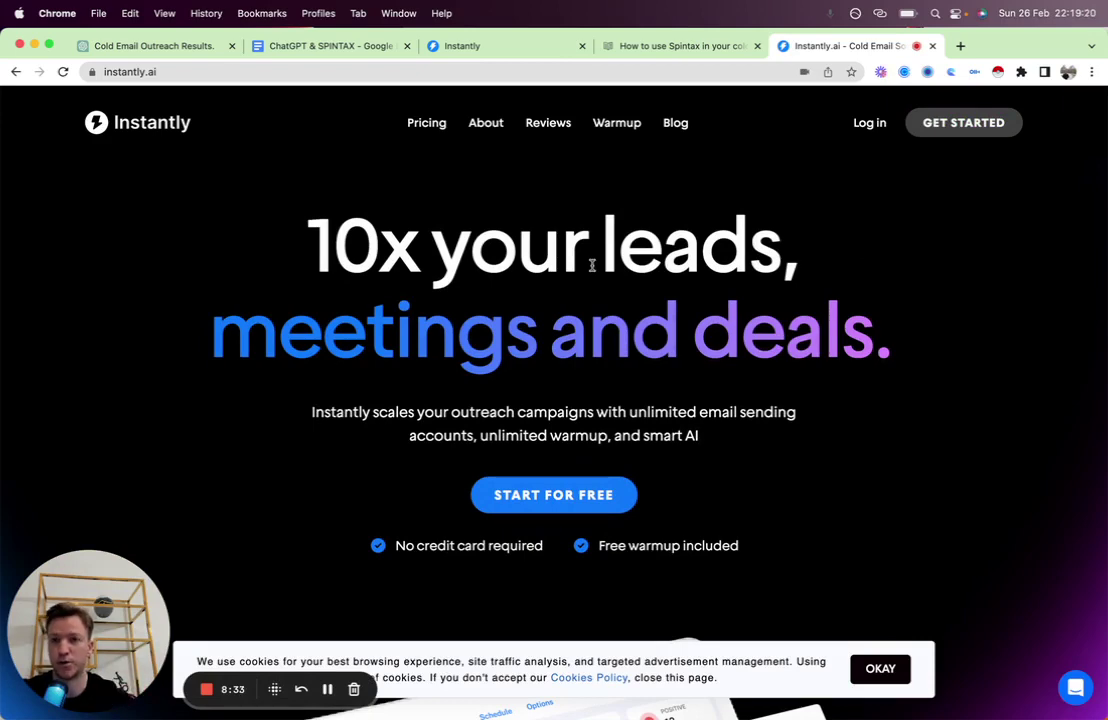
{"action": "left_click", "coordinate": [307, 46]}
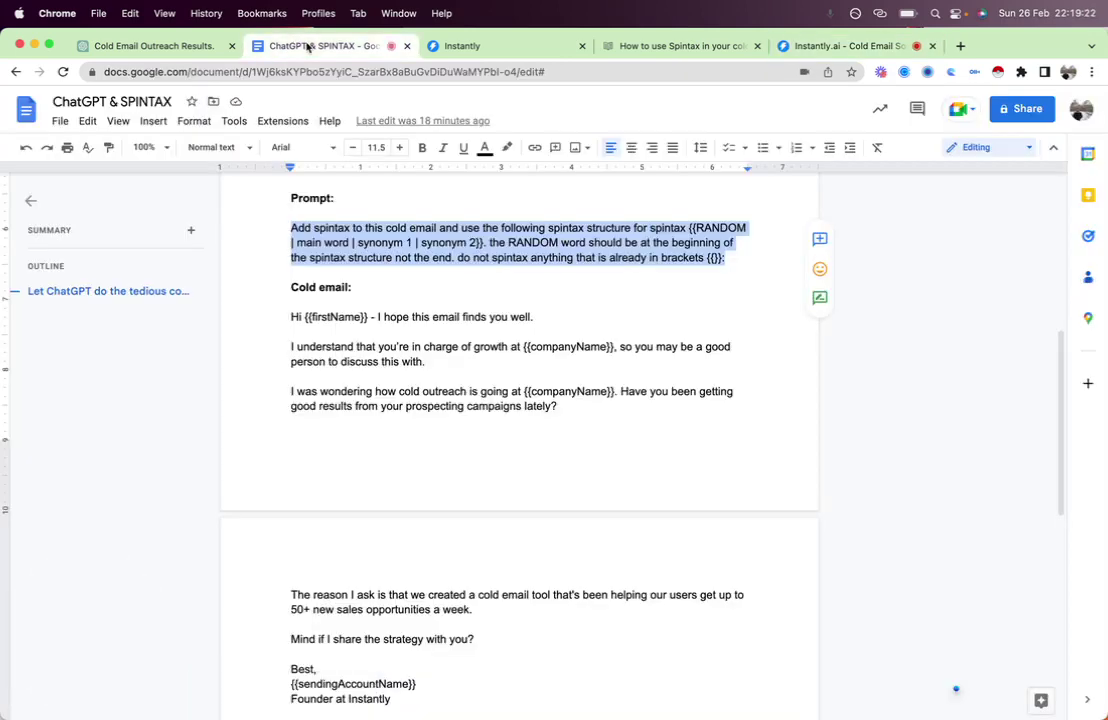